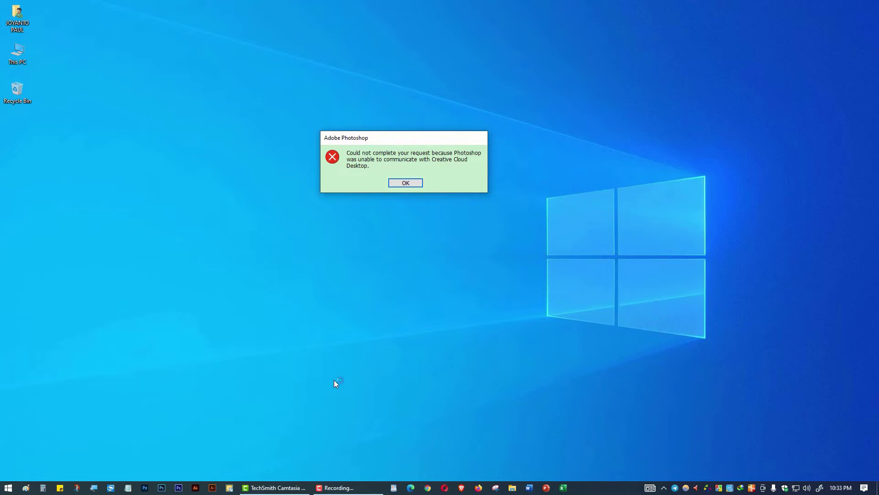
drag(428, 142, 439, 187)
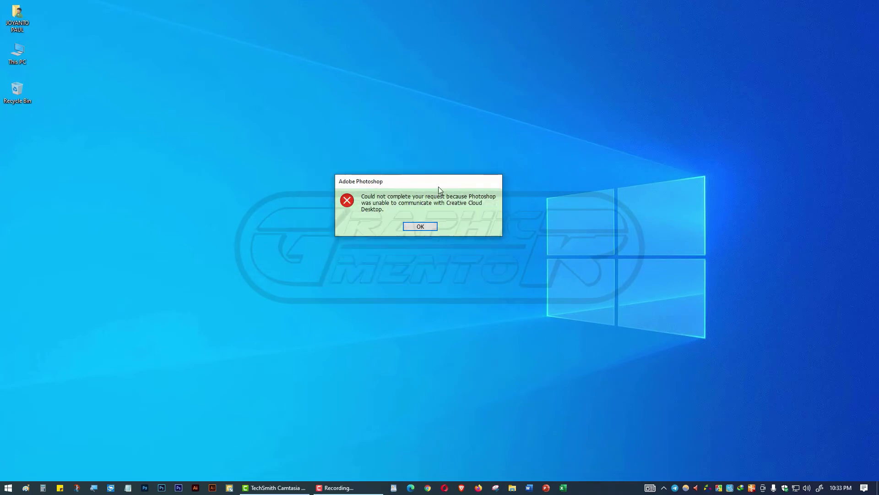
key(ctrl+shift+d)
drag(324, 163, 518, 251)
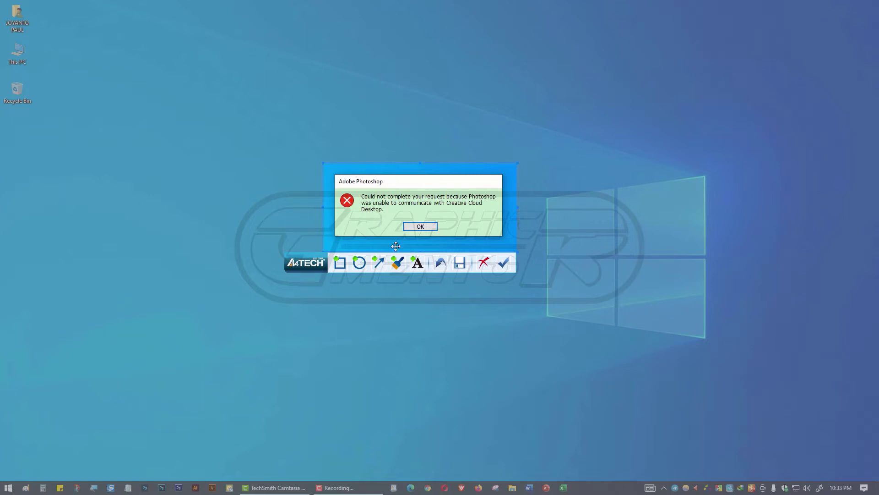
drag(401, 240, 403, 238)
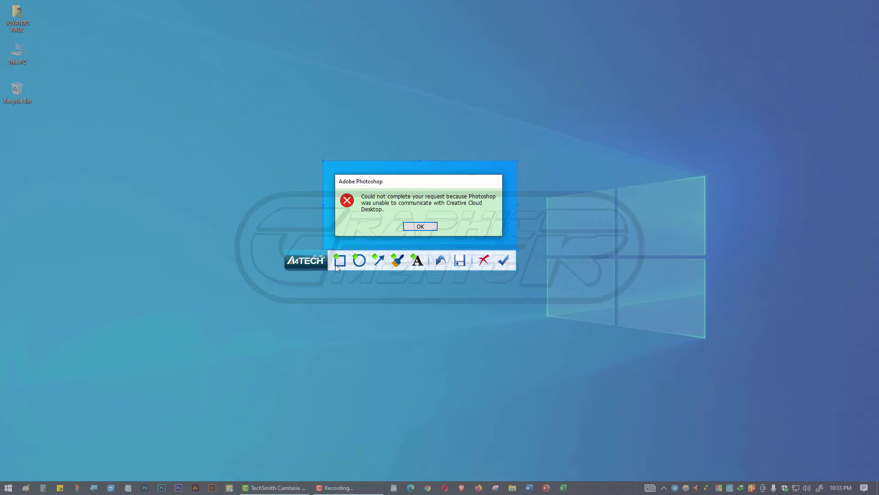
click(484, 261)
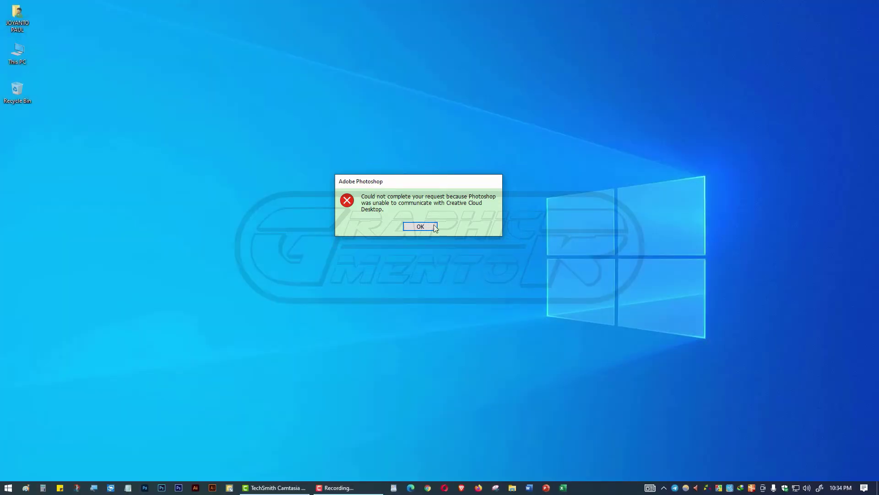
Dismiss the Photoshop error message and open the Programs and Features list of installed programs.
click(420, 226)
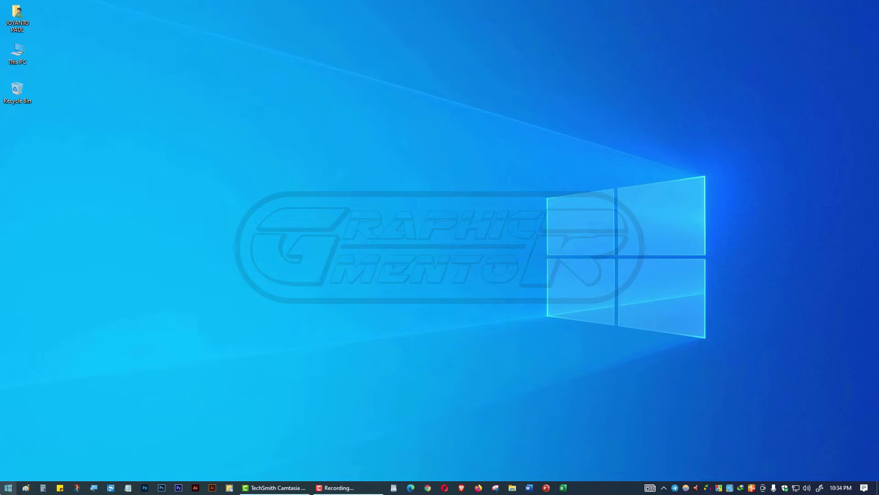
right_click(8, 487)
click(56, 226)
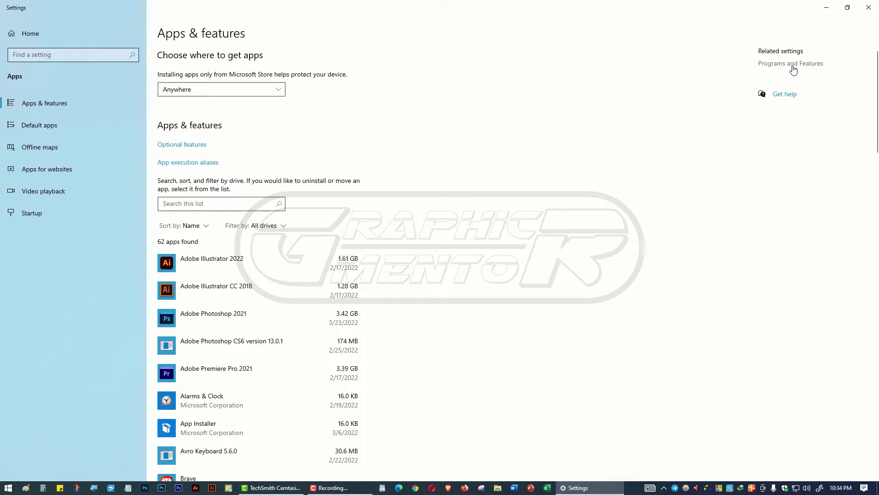
click(868, 8)
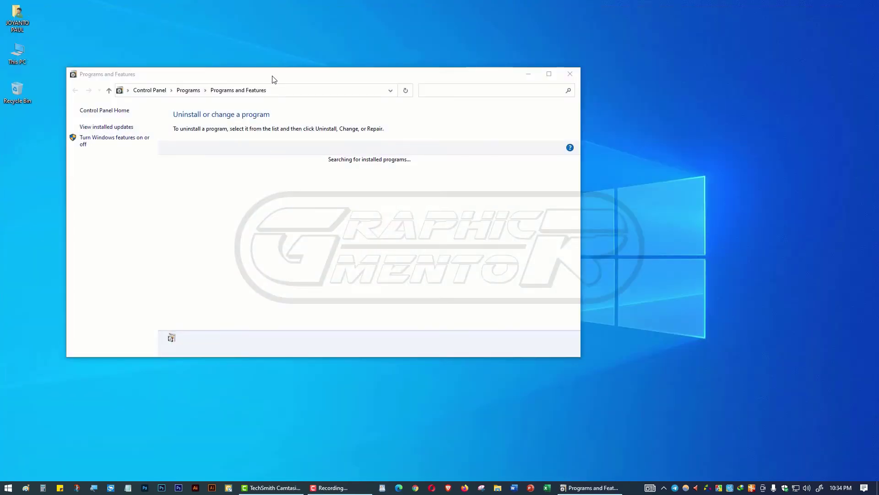
drag(274, 78, 352, 87)
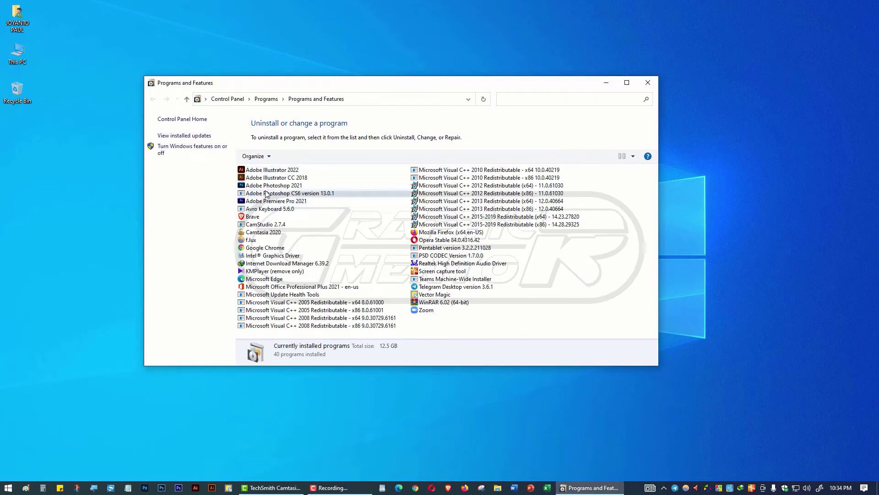
Uninstall Adobe Photoshop 2021, agree to remove its entry from the installed programs list, and close the list.
click(284, 188)
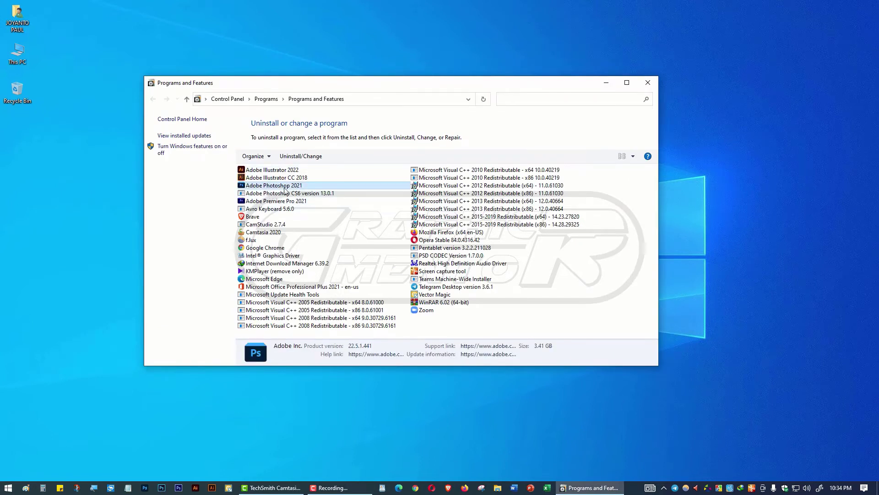
click(310, 158)
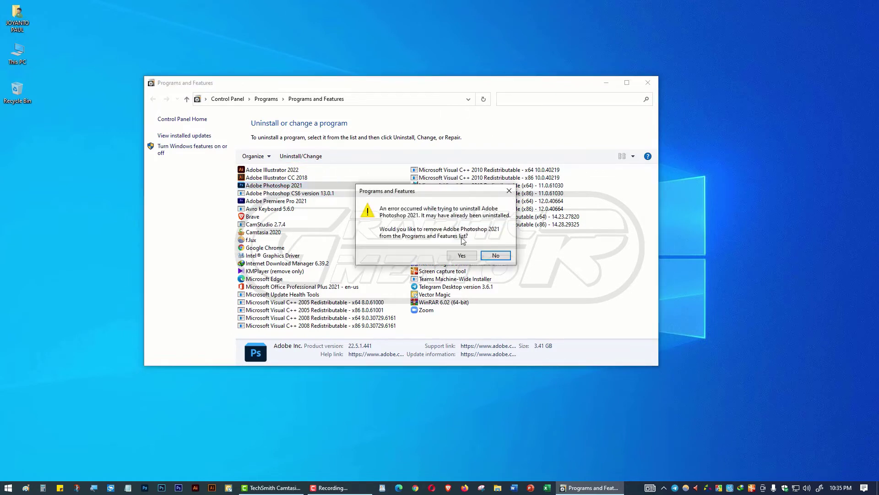
click(470, 256)
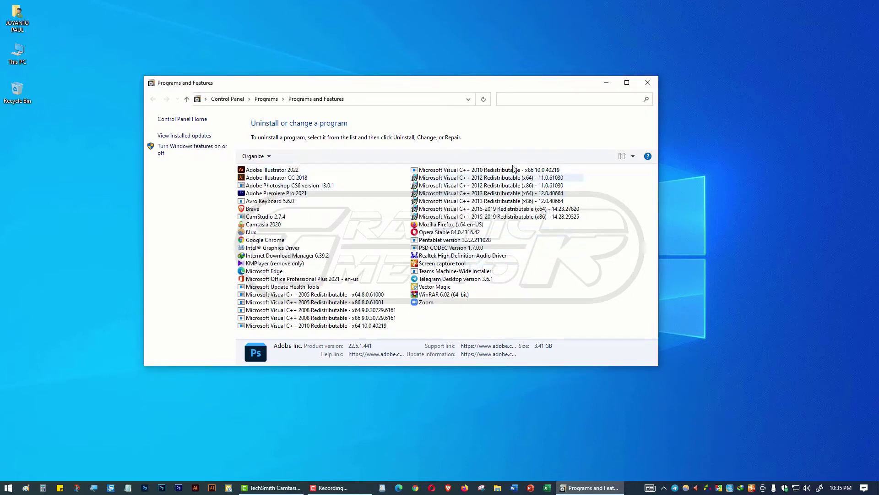
click(648, 82)
right_click(283, 104)
click(286, 107)
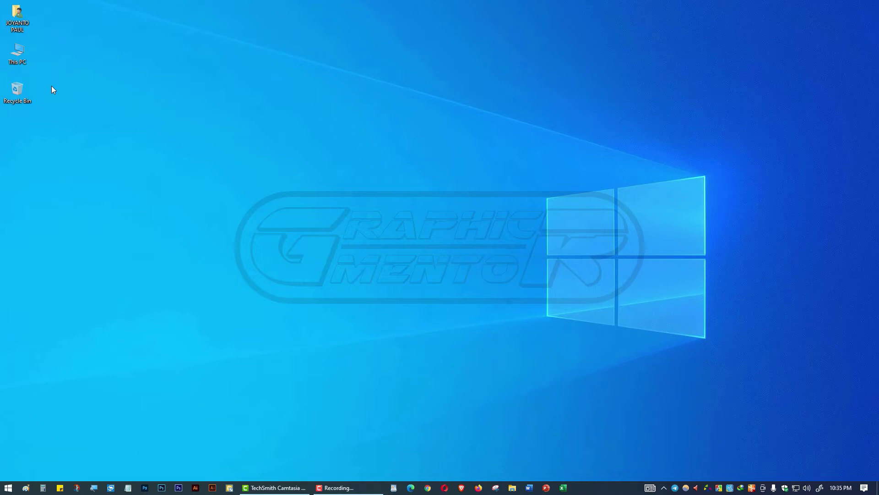
right_click(183, 74)
click(238, 103)
Unpin the Adobe Photoshop 2021 shortcut from the taskbar.
right_click(145, 487)
click(137, 477)
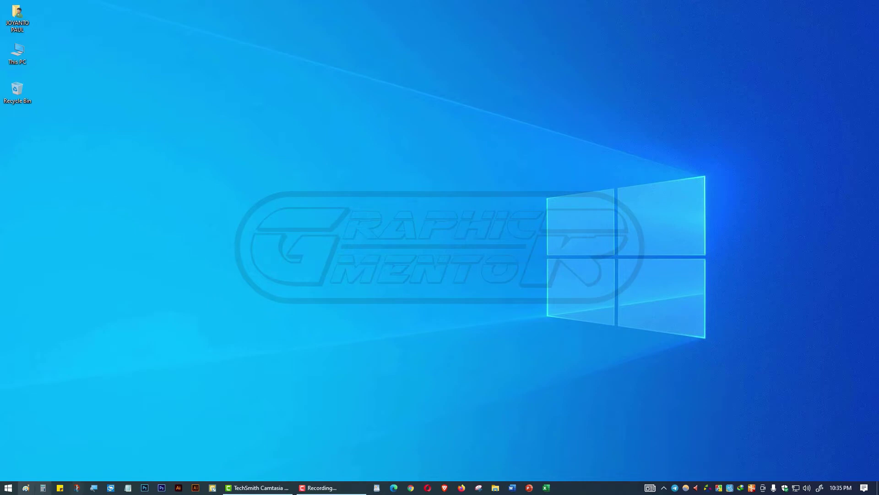
Locate the Adobe Photoshop 2021 program shortcut and open the installation folder it points to.
click(8, 487)
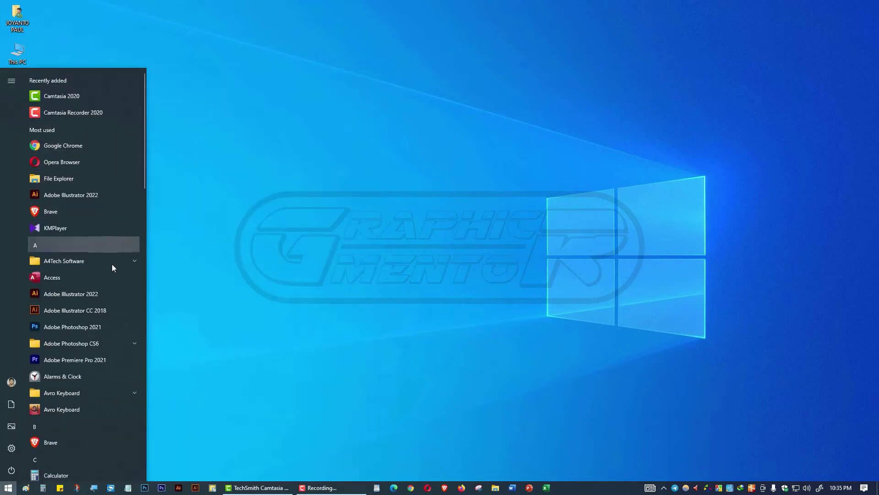
click(73, 329)
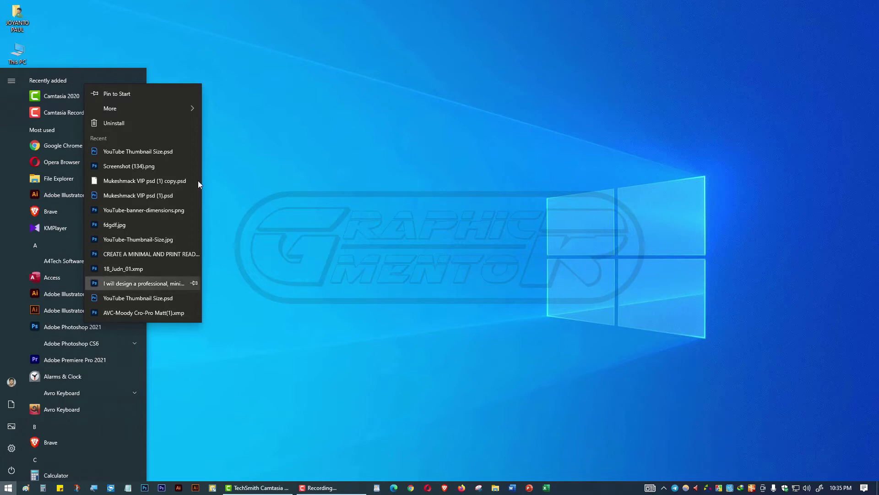
mouse_move(155, 104)
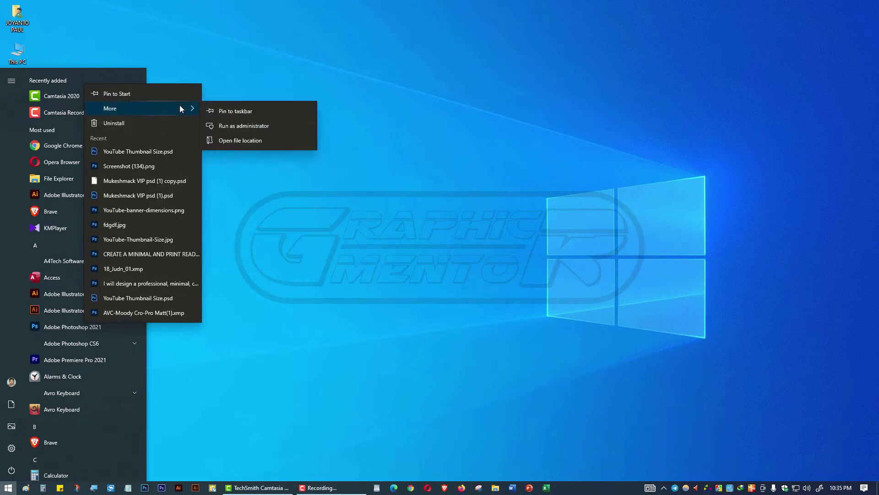
click(271, 142)
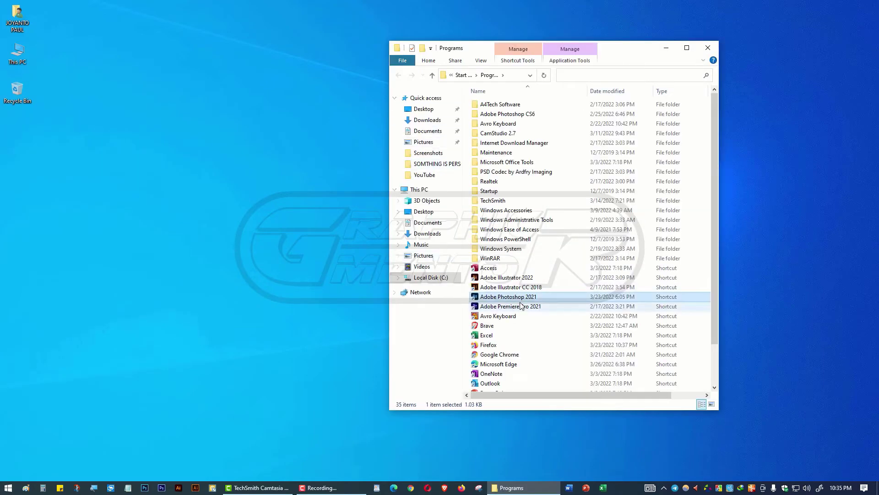
right_click(491, 298)
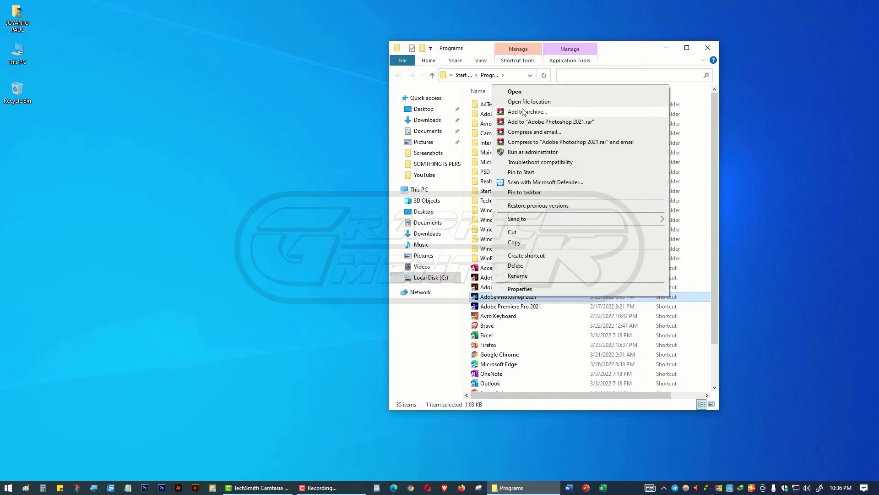
click(542, 105)
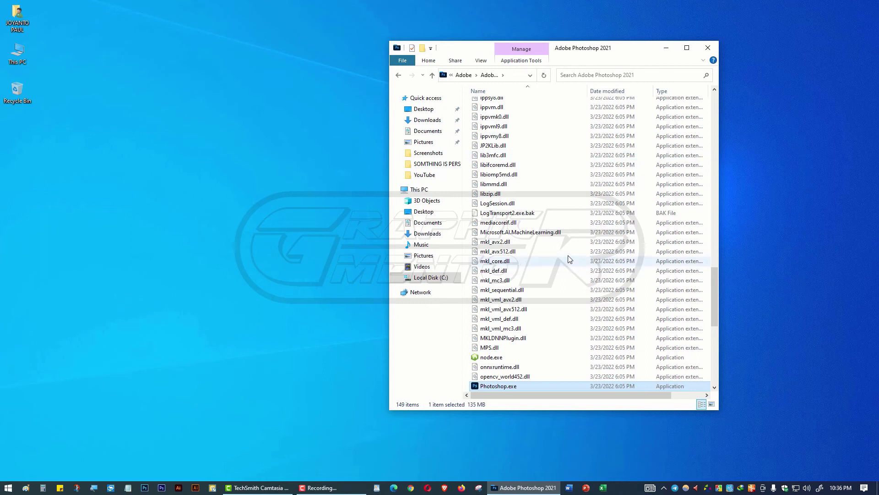
Go up to the parent Adobe folder and permanently delete the Adobe Photoshop 2021 folder.
scroll(568, 256, up, 1)
scroll(550, 211, down, 3)
scroll(549, 207, down, 8)
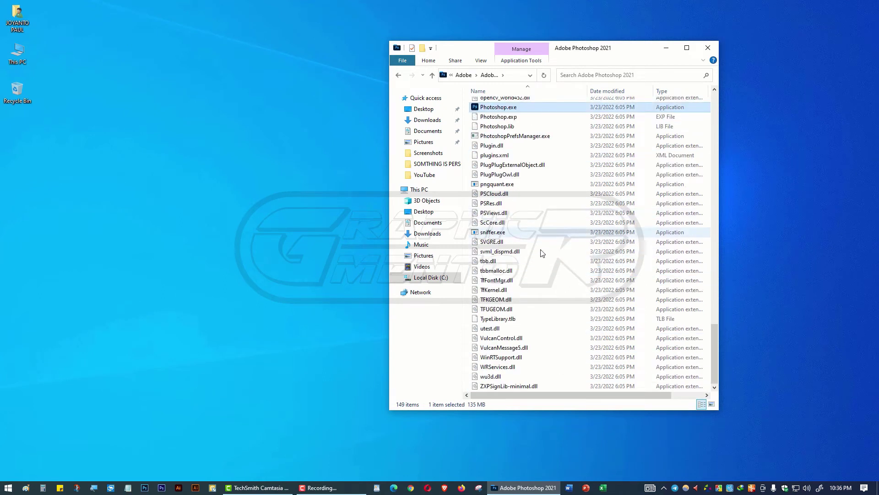
scroll(529, 182, up, 15)
scroll(529, 182, up, 15)
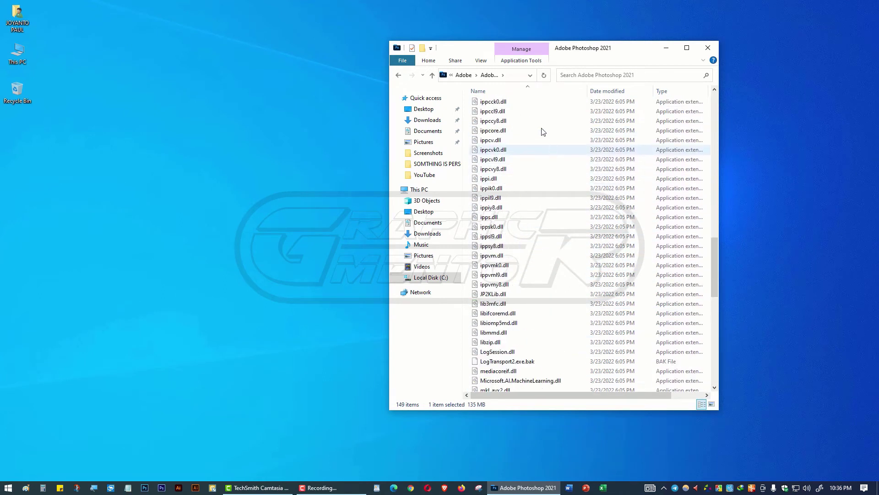
click(464, 76)
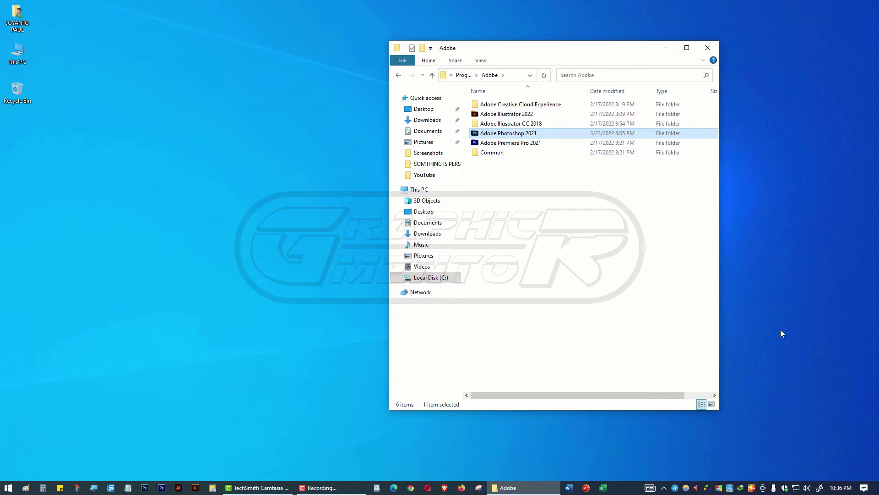
key(shift+Delete)
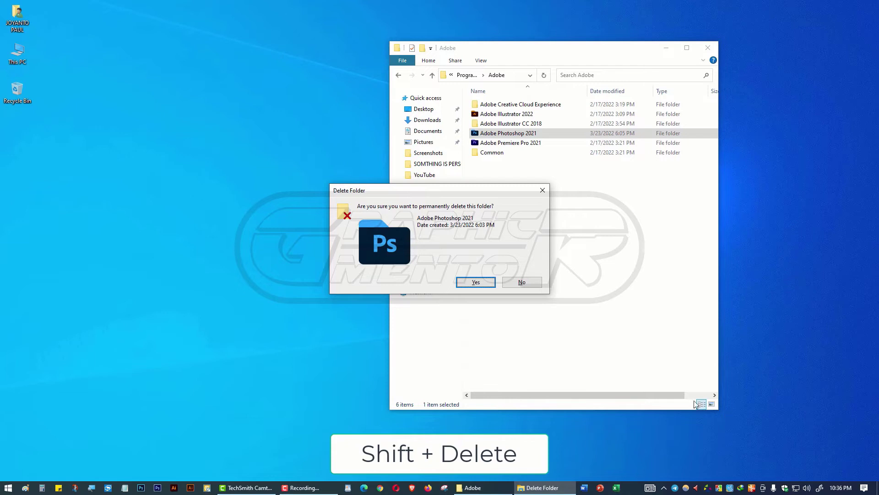
click(476, 282)
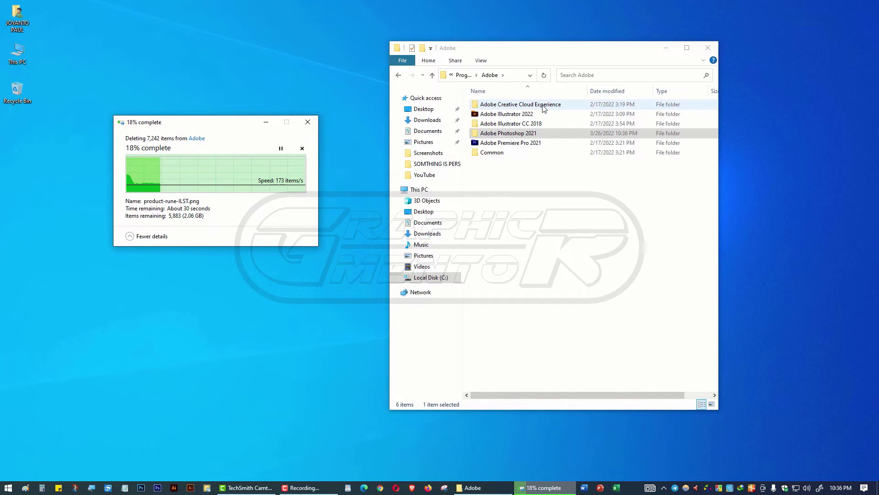
Look inside the Adobe Creative Cloud Experience folder, then return to the Adobe folder and move its window aside.
click(569, 109)
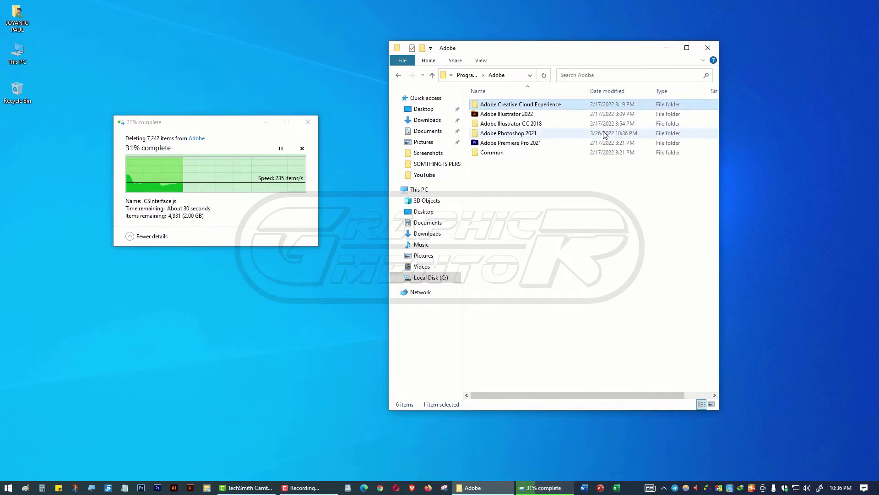
key(shift+Delete)
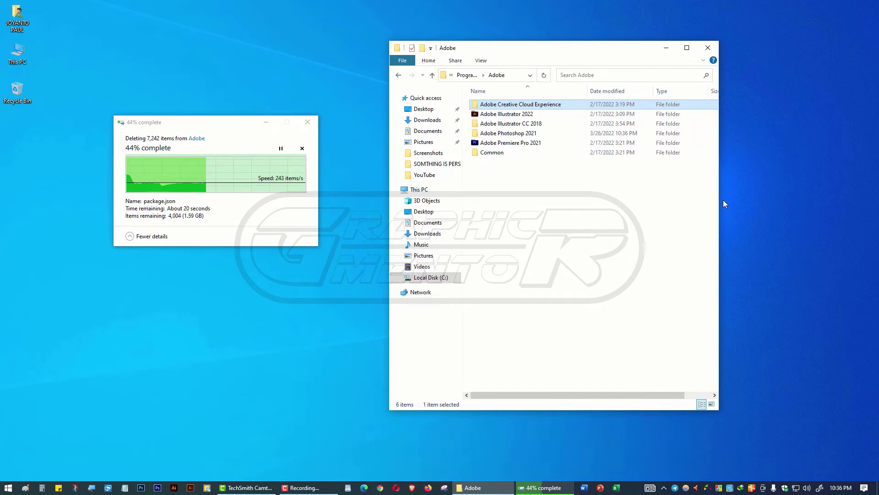
double_click(526, 104)
click(464, 75)
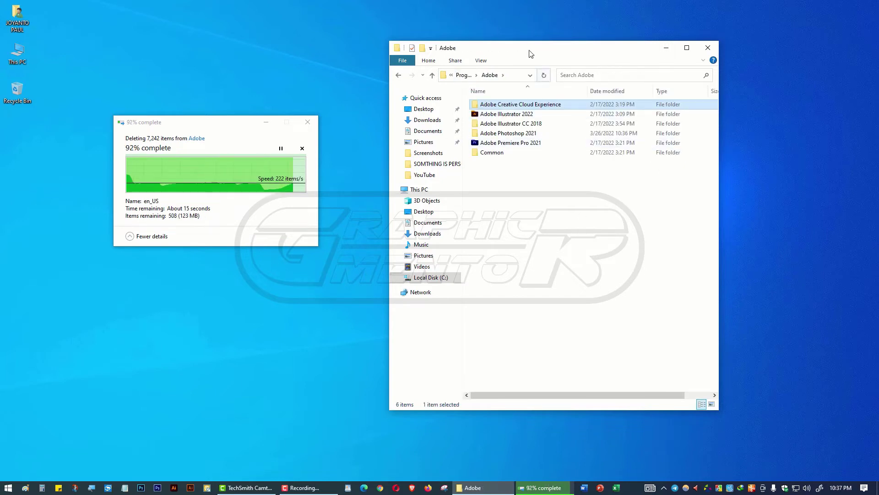
drag(529, 52, 631, 99)
Open the file location of the CCXProcess.exe startup entry from Task Manager and close Task Manager.
right_click(4, 481)
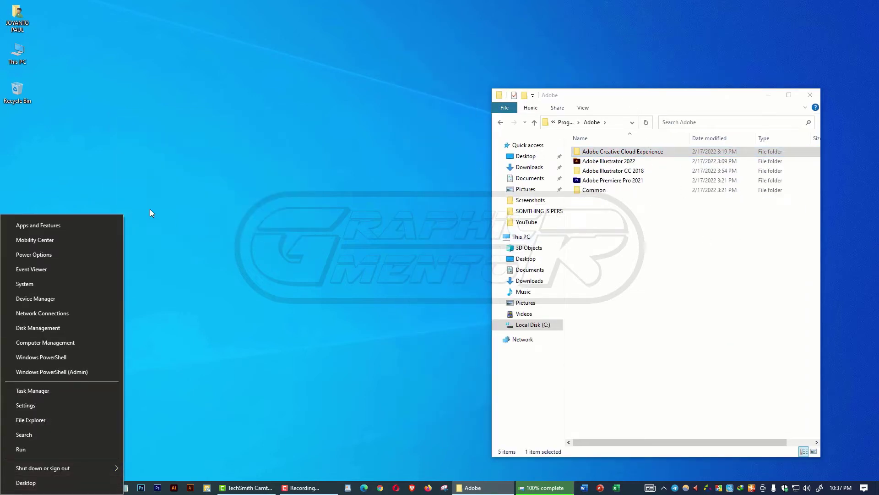
click(54, 394)
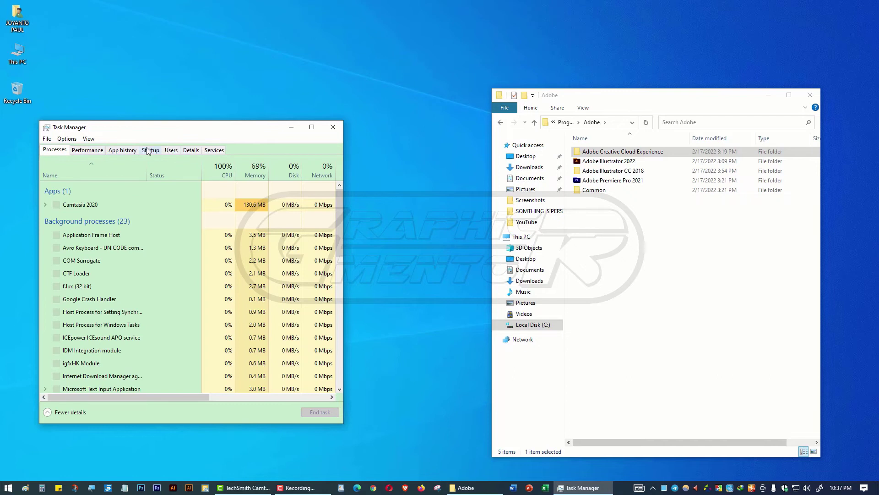
click(150, 150)
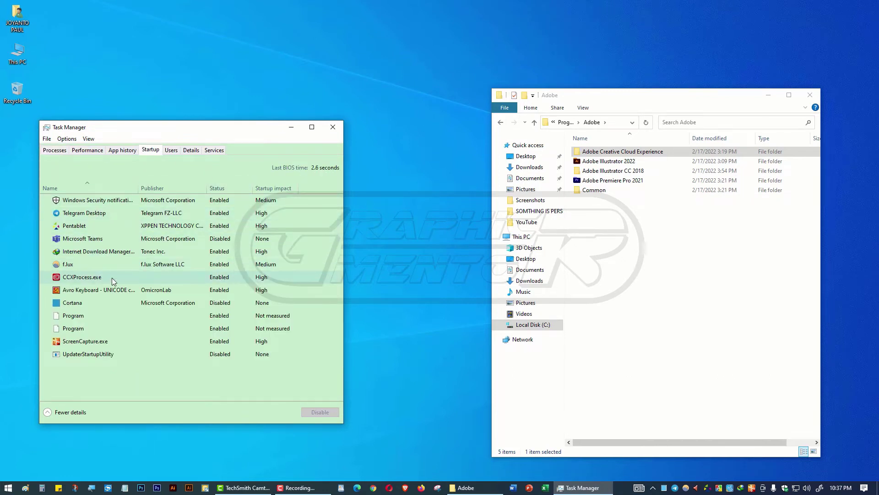
click(89, 276)
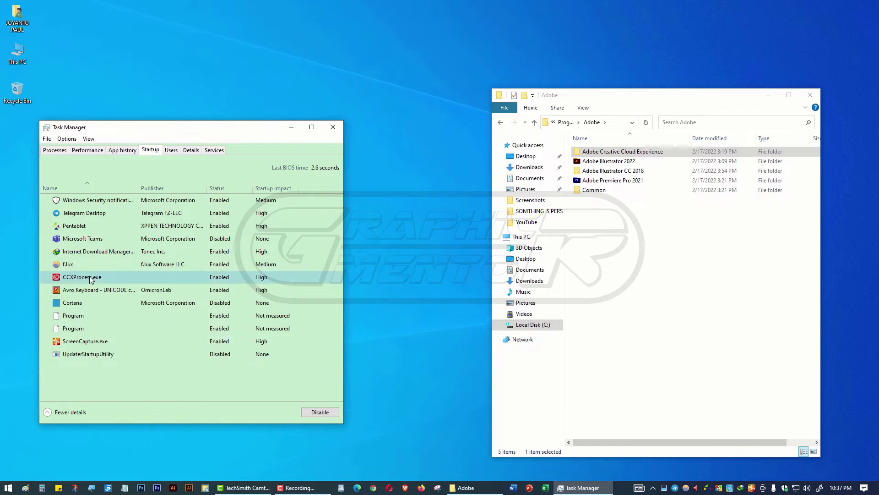
right_click(90, 278)
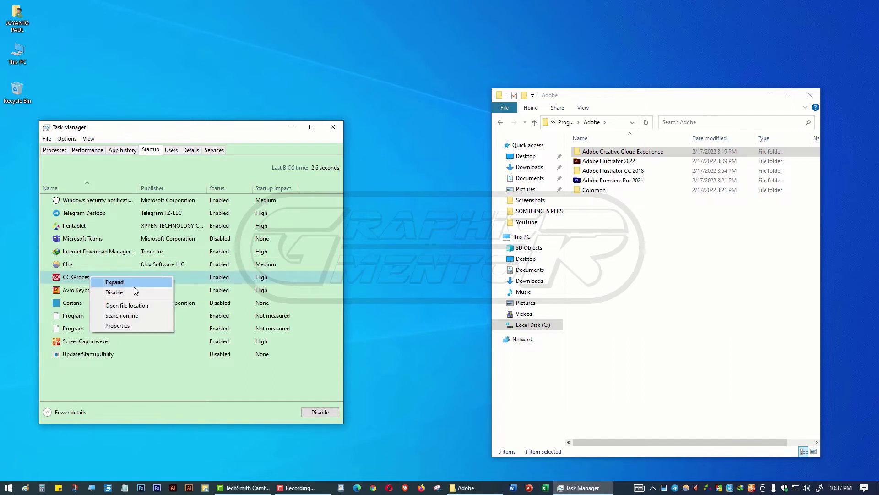
click(136, 304)
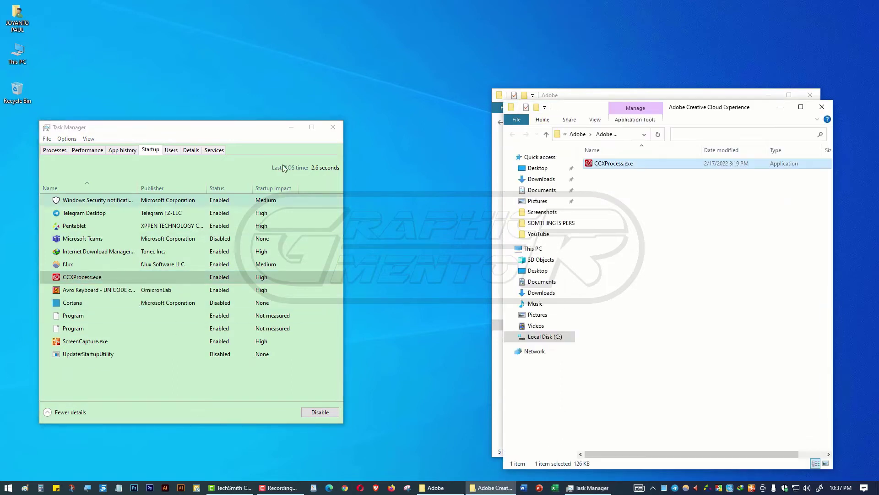
click(333, 127)
Place the Adobe Creative Cloud Experience window beside the Adobe window and navigate it up to Program Files (x86).
drag(637, 112, 307, 112)
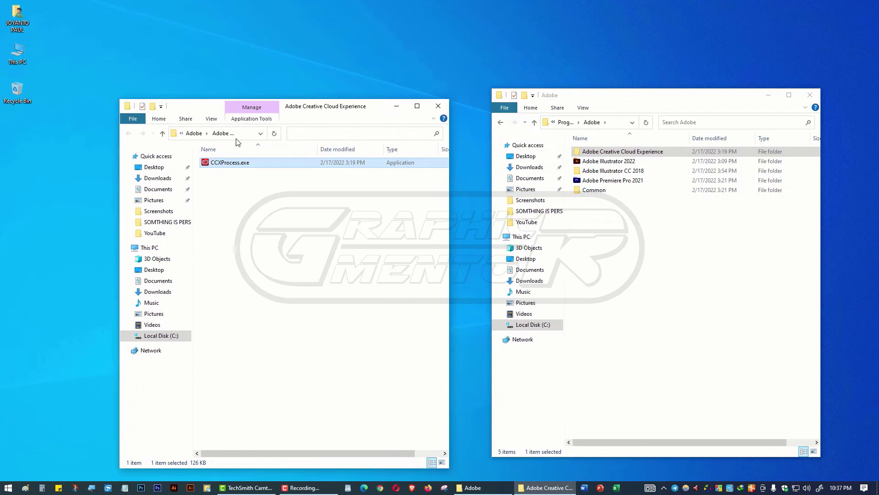
click(192, 133)
click(193, 133)
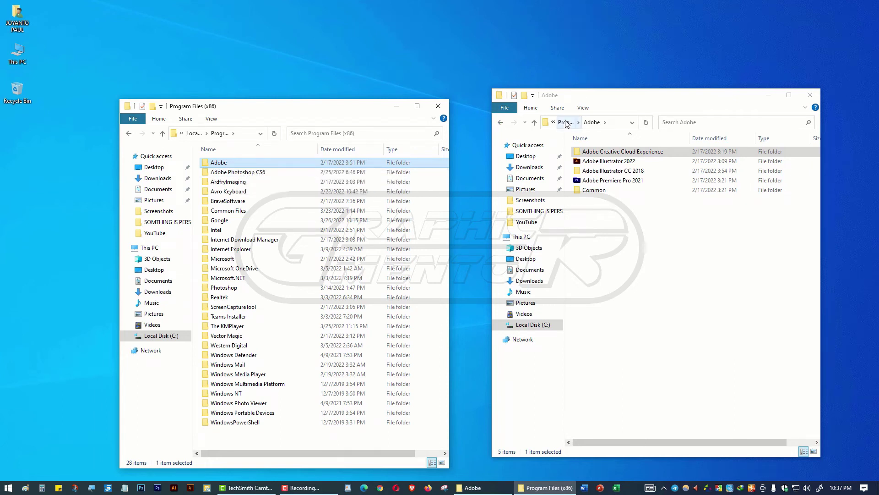
Permanently delete the Adobe folder in Program Files (x86) and the Adobe Creative Cloud Experience folder in the other Adobe folder.
key(shift+Delete)
key(Return)
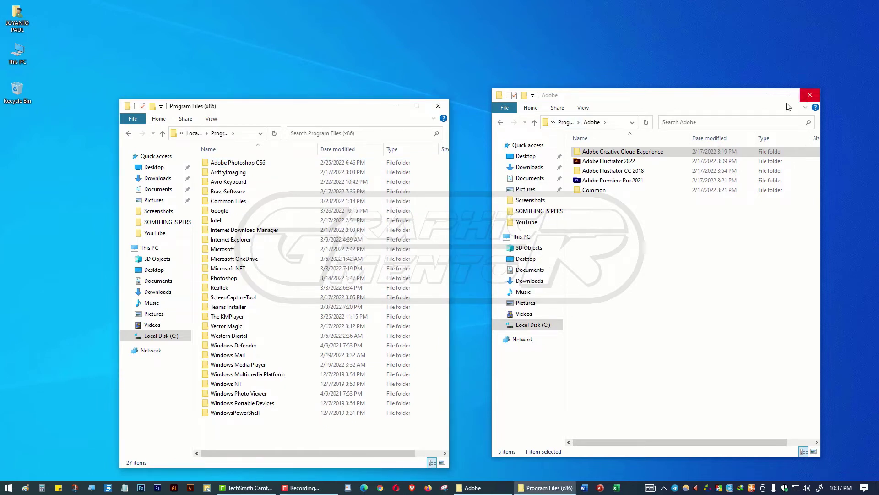
click(647, 220)
click(657, 156)
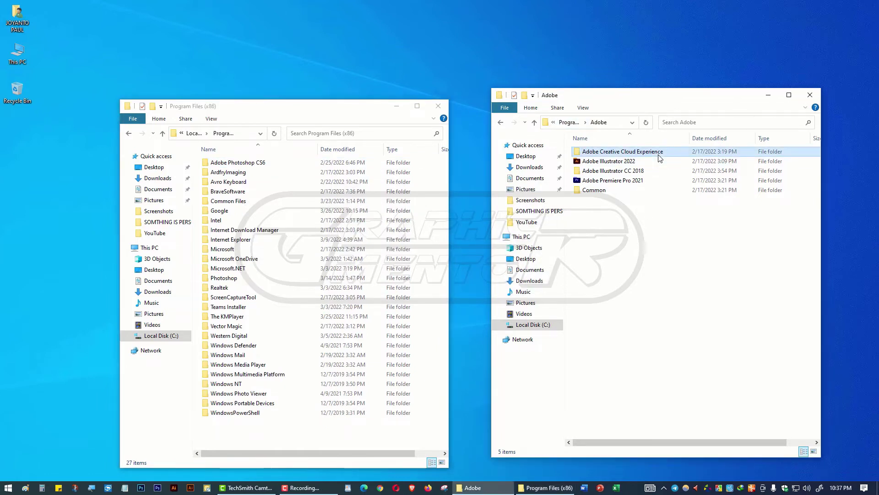
key(shift+Delete)
key(Return)
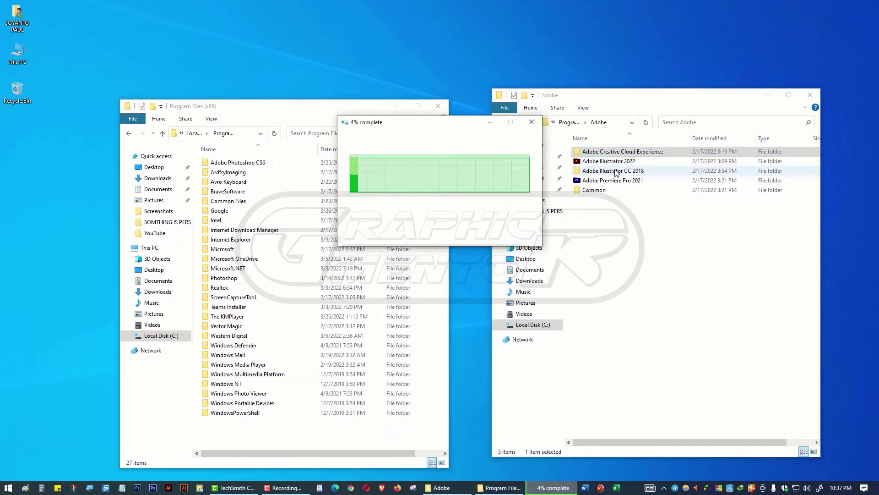
Close both File Explorer windows, refresh the desktop and bring up Start.
click(439, 105)
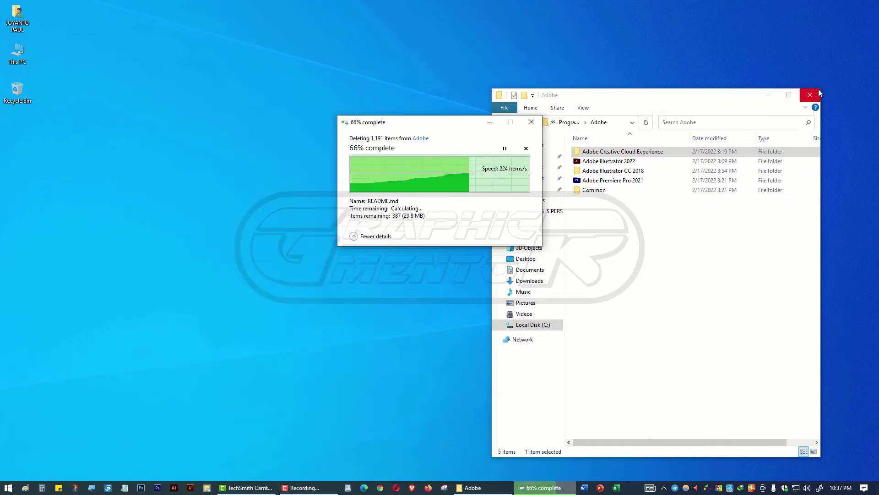
click(818, 91)
right_click(147, 88)
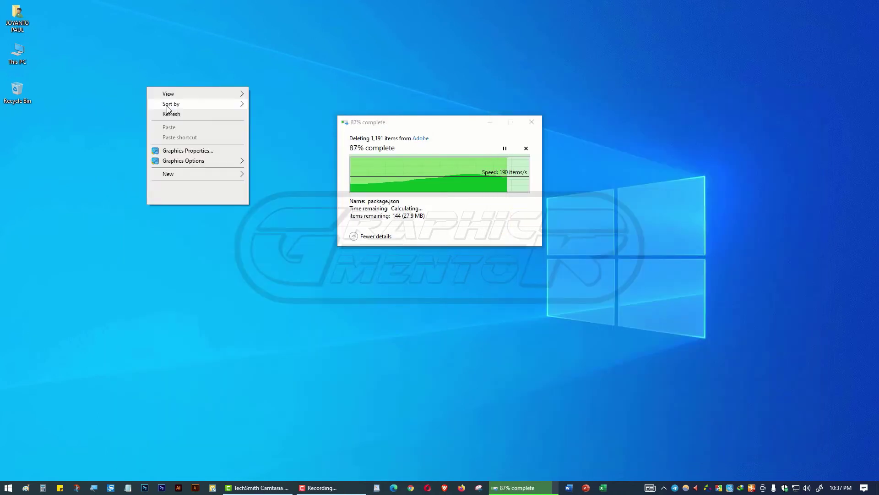
click(177, 114)
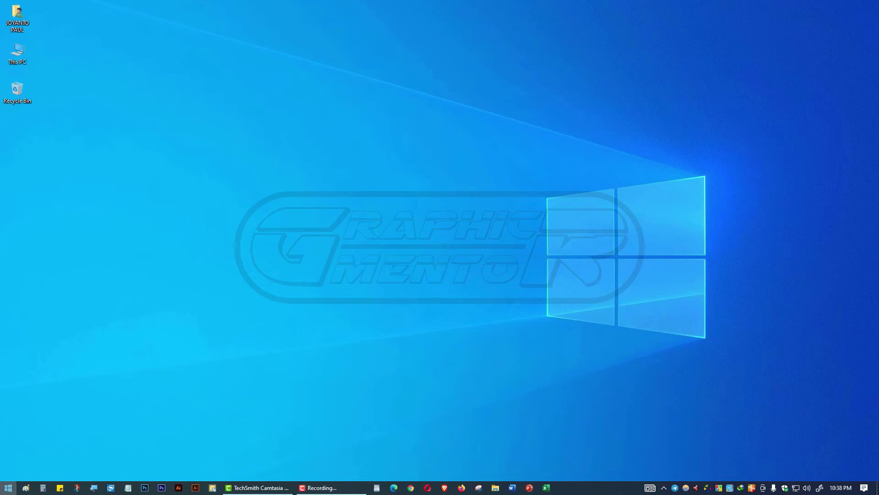
click(9, 486)
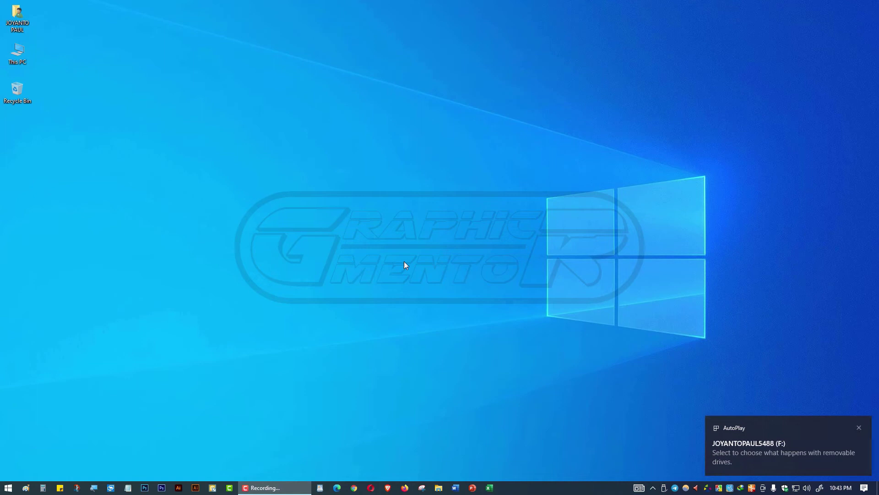
Open the newly connected removable drive and go to the Adobe_Photoshop_2021_v22.5.1.441x64 installer folder inside the Softwer folder.
click(787, 441)
click(755, 114)
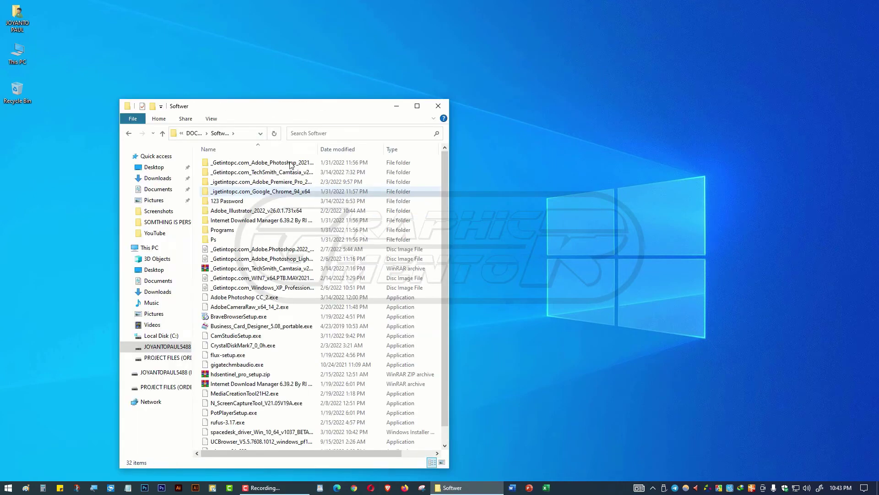
double_click(290, 165)
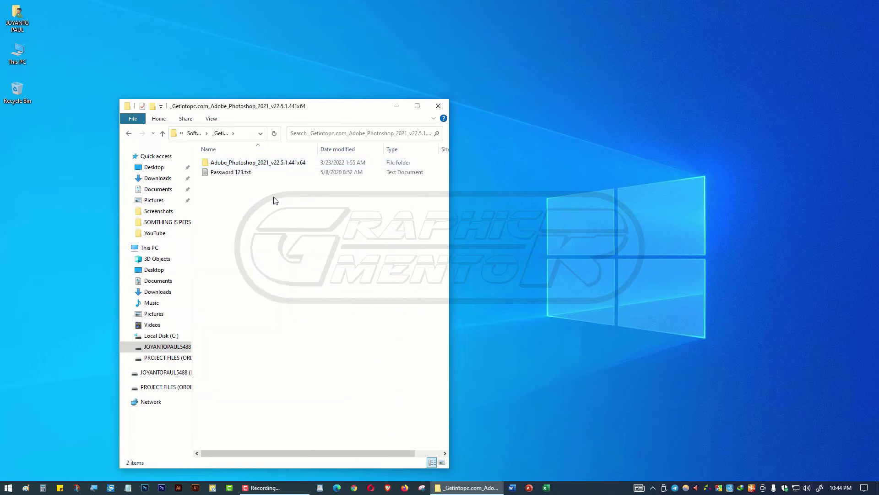
double_click(252, 166)
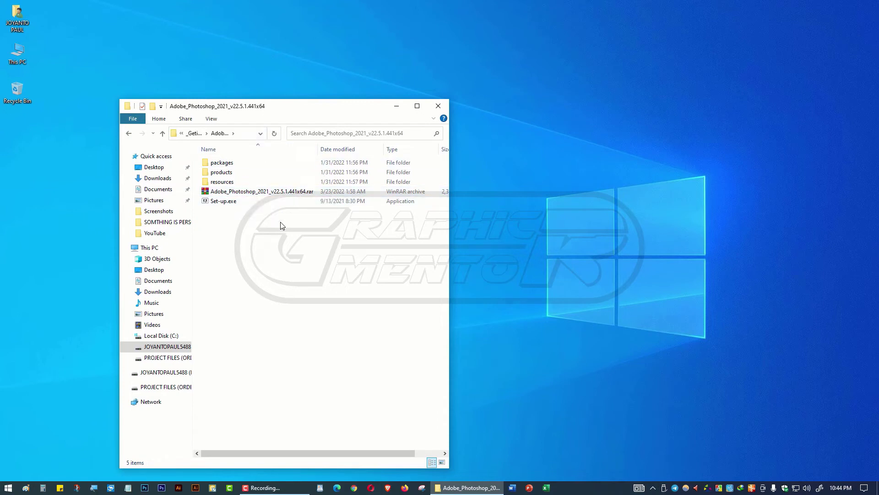
click(218, 202)
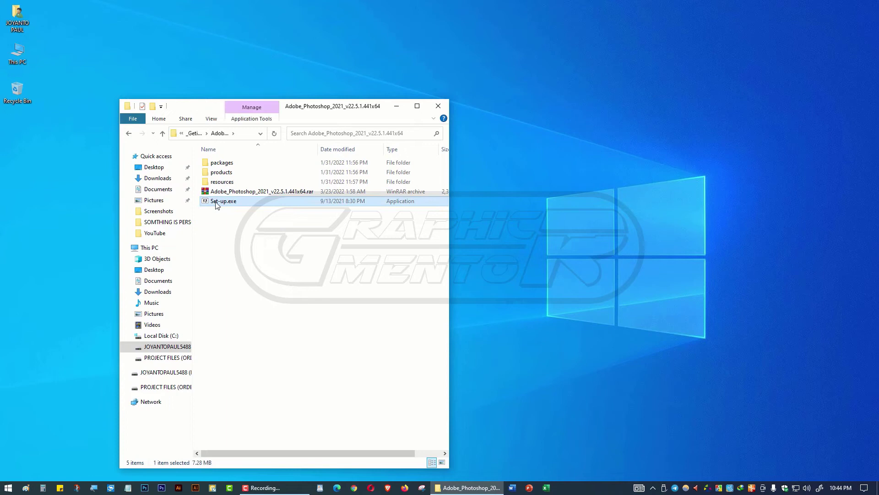
right_click(218, 204)
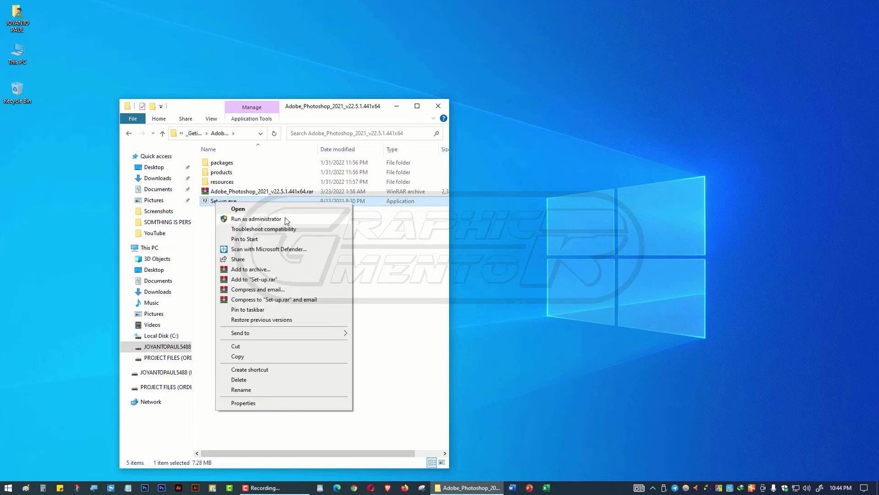
click(379, 238)
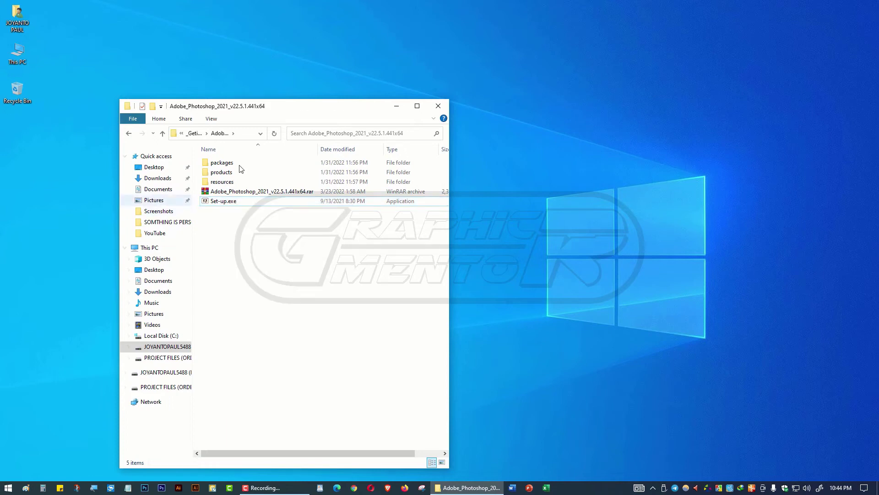
Open the network adapter options from the Ethernet page of the Network & Internet settings and close Settings.
click(796, 488)
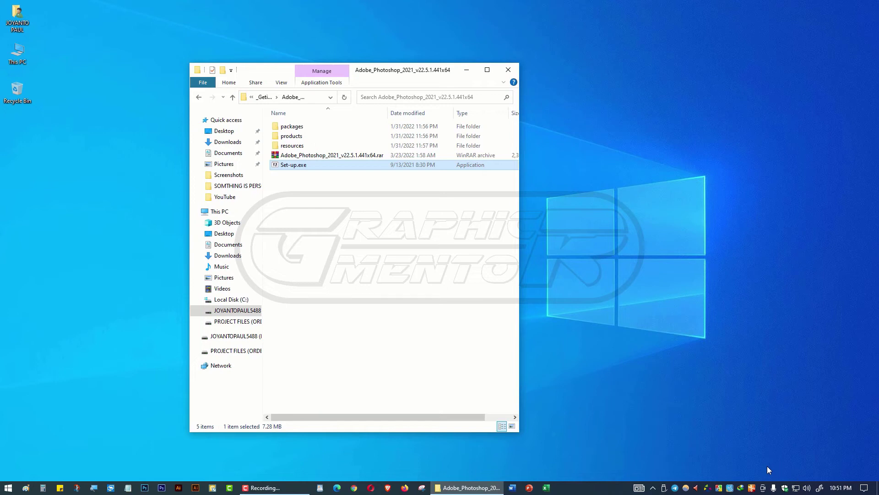
click(797, 489)
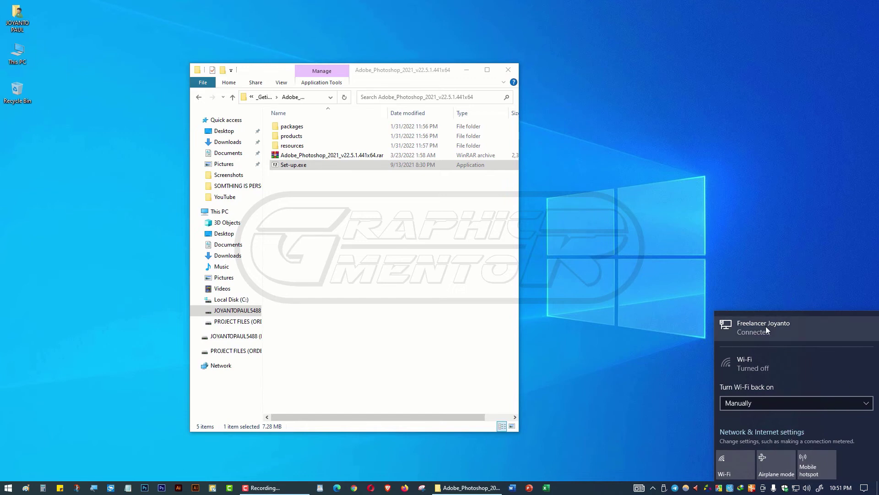
click(788, 435)
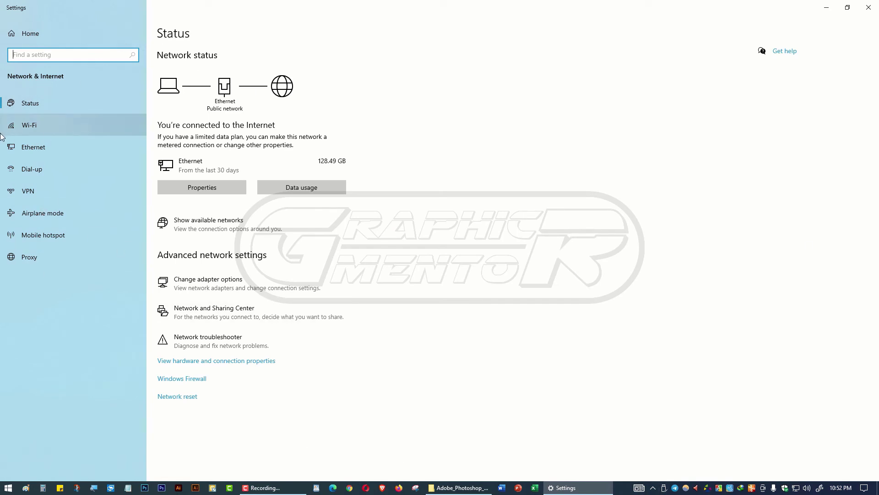
click(33, 152)
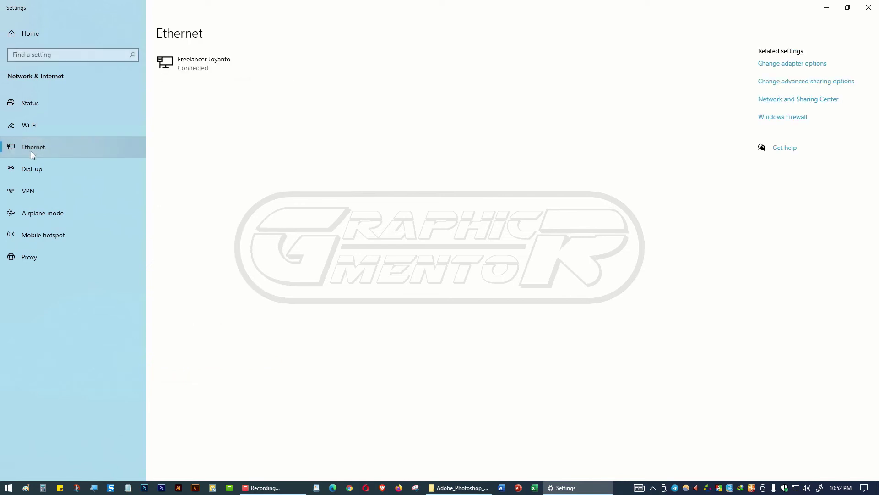
click(781, 66)
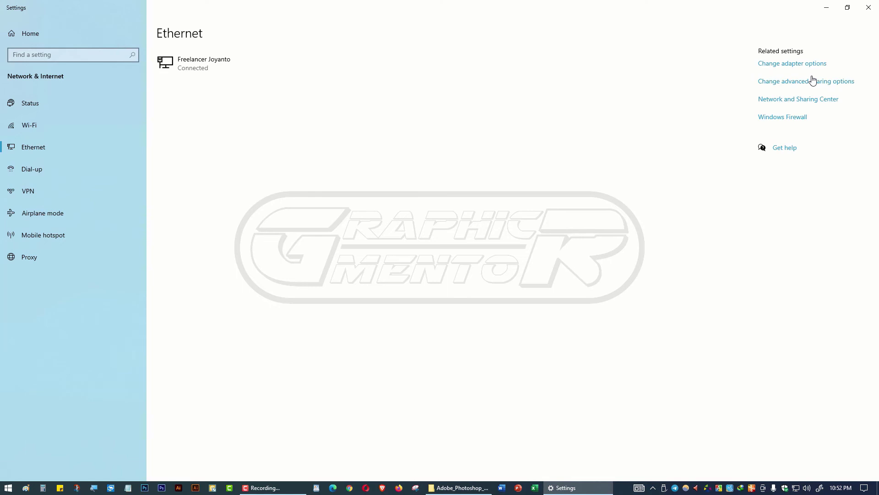
click(870, 6)
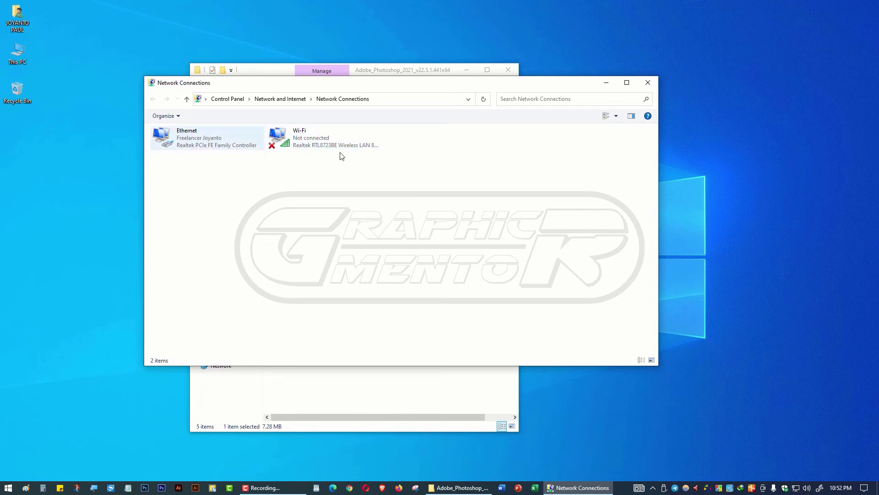
Disable the Ethernet network connection and minimize the Network Connections window.
right_click(183, 135)
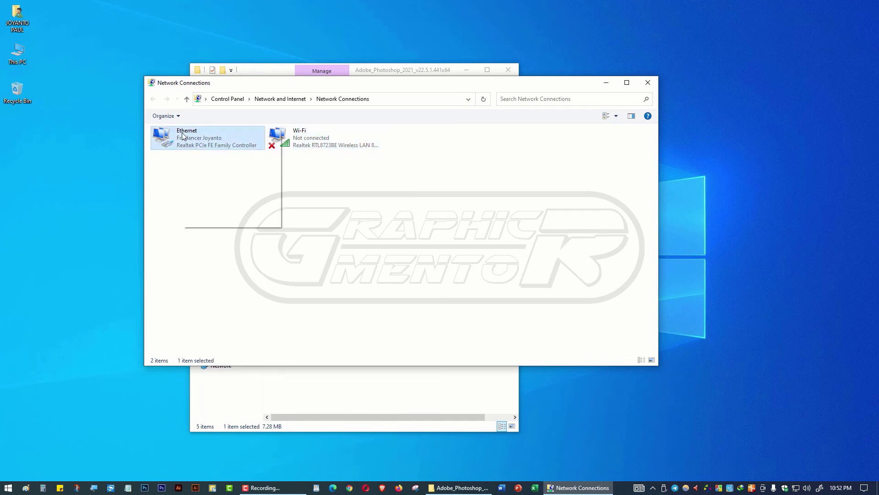
click(224, 139)
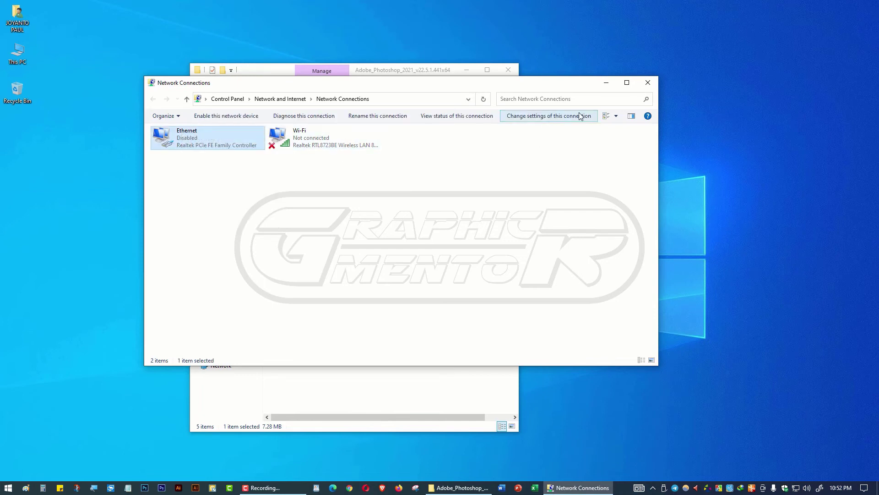
click(607, 83)
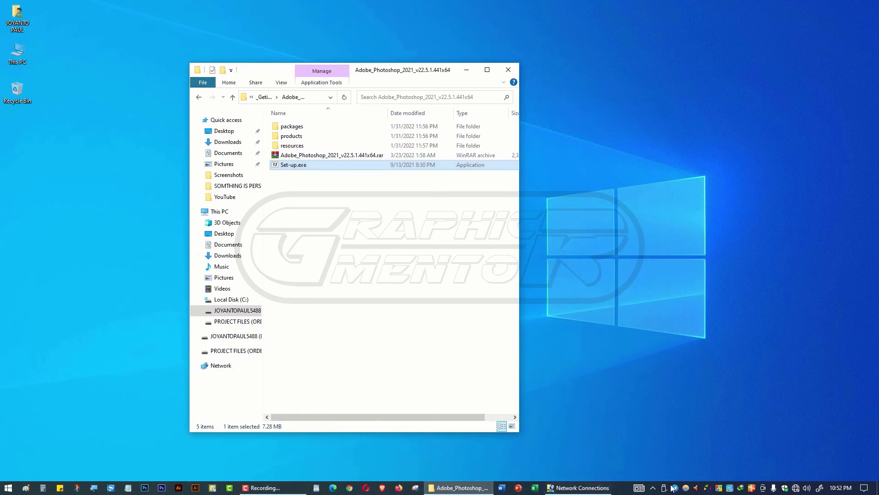
Open Windows Security, maximize it and go to the page for managing Virus & threat protection settings.
click(784, 488)
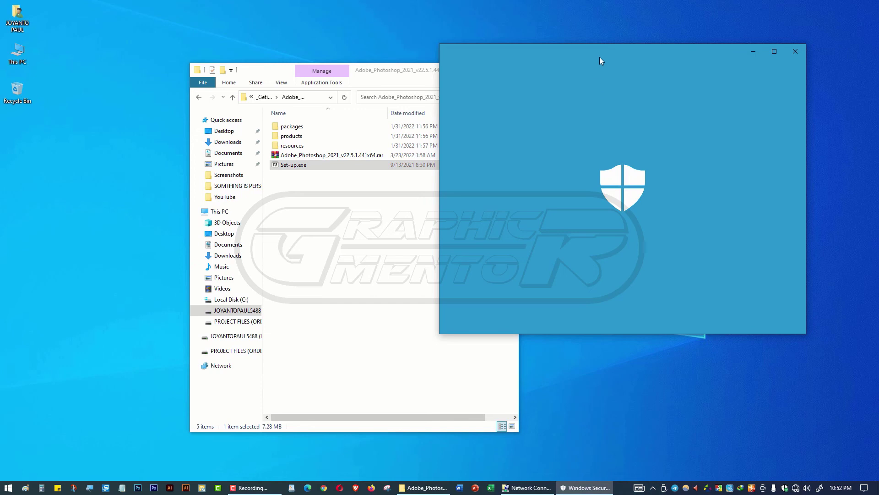
drag(596, 47, 506, 41)
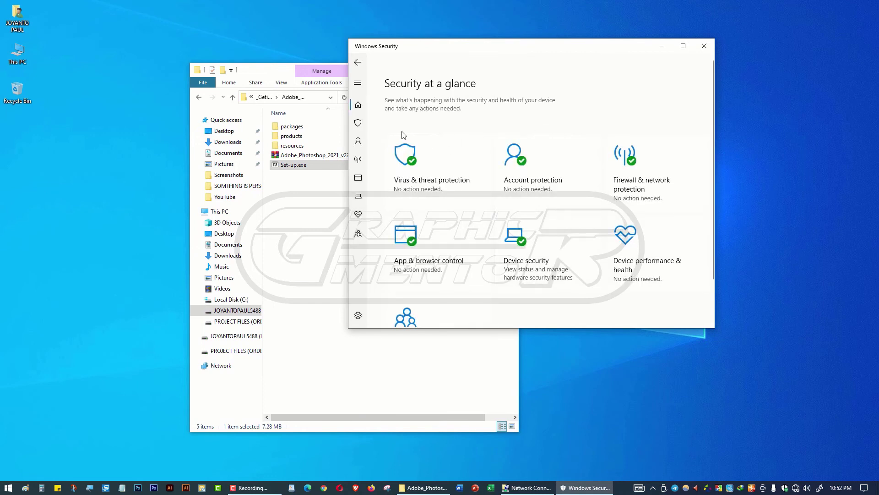
double_click(597, 49)
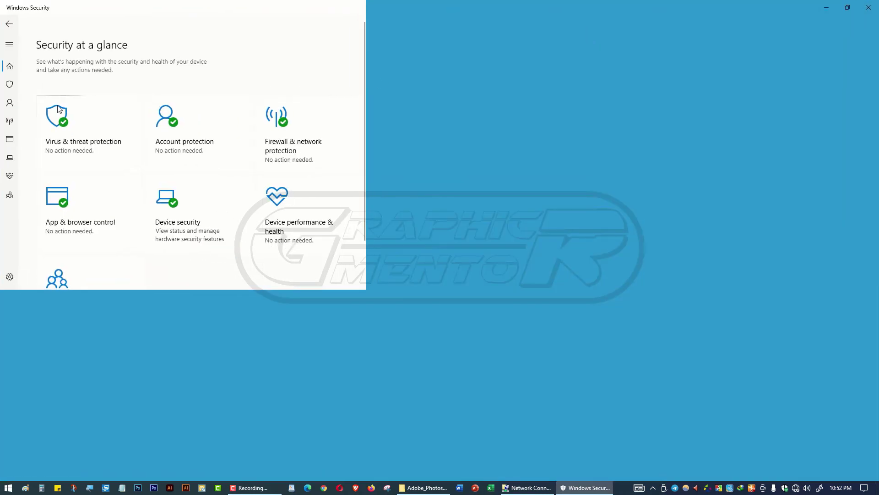
click(200, 127)
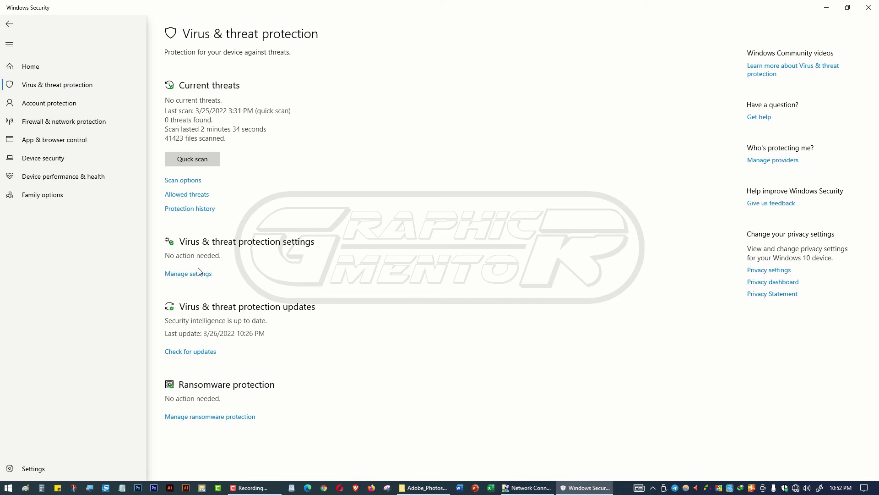
click(186, 274)
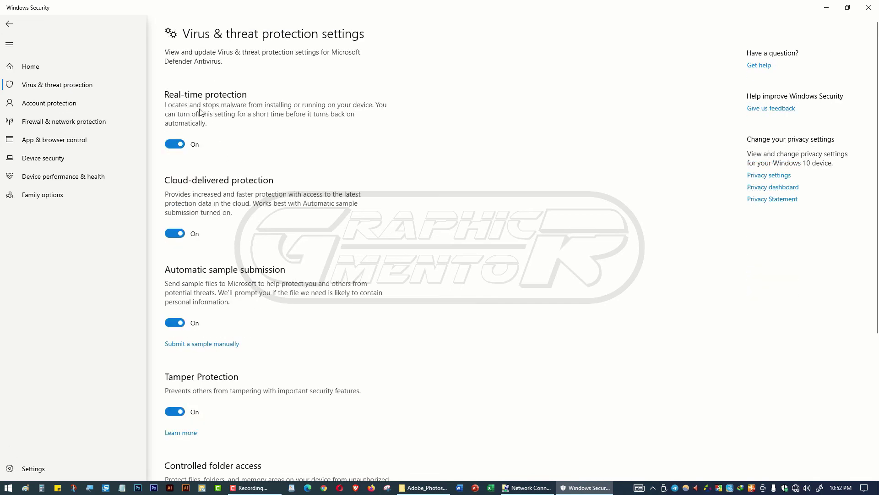
Turn off Real-time protection, Cloud-delivered protection, Automatic sample submission and Tamper Protection, and minimize Windows Security.
click(175, 143)
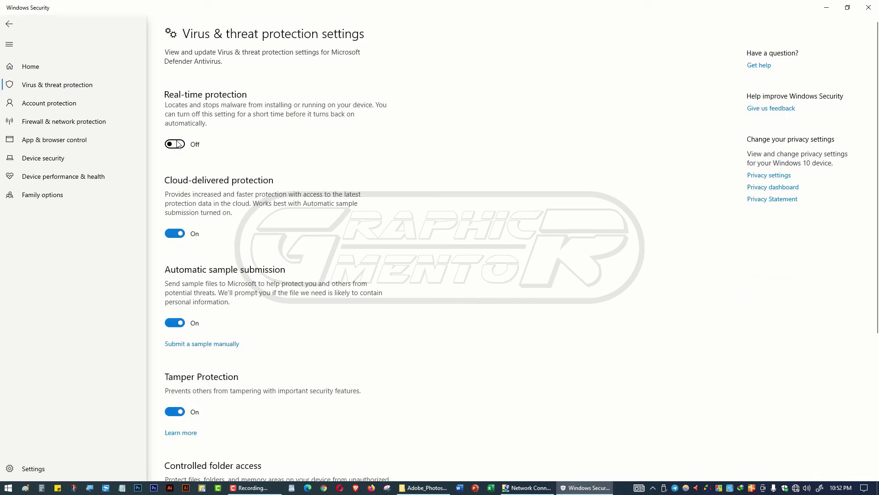
click(181, 242)
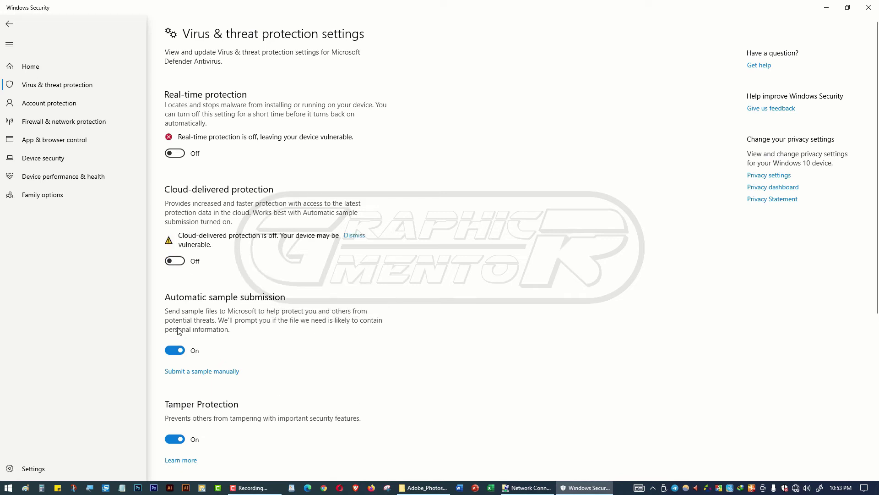
click(179, 351)
scroll(179, 351, down, 3)
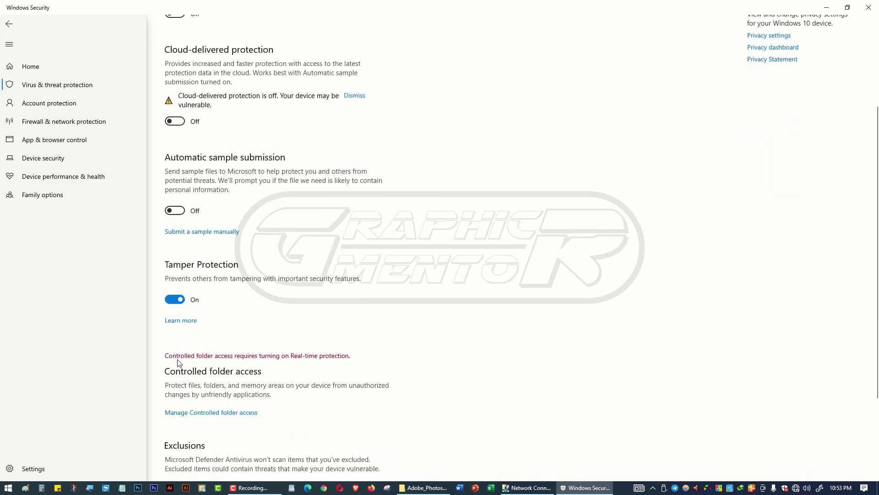
click(178, 316)
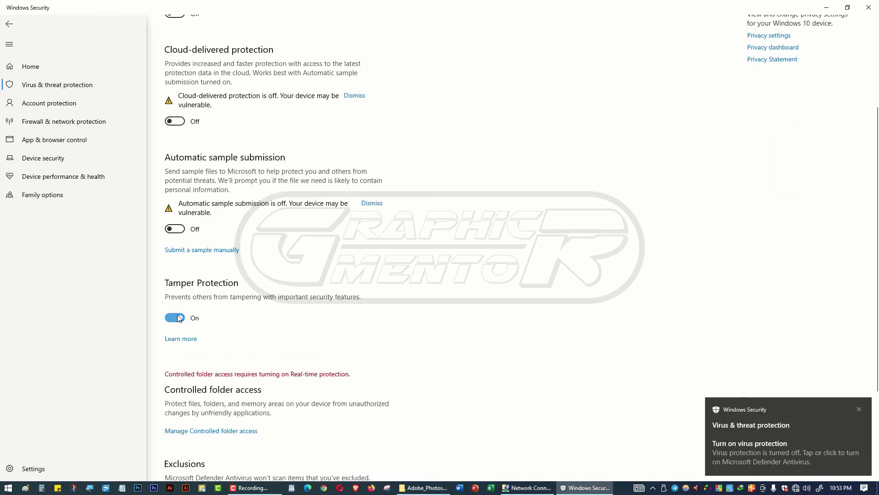
click(826, 8)
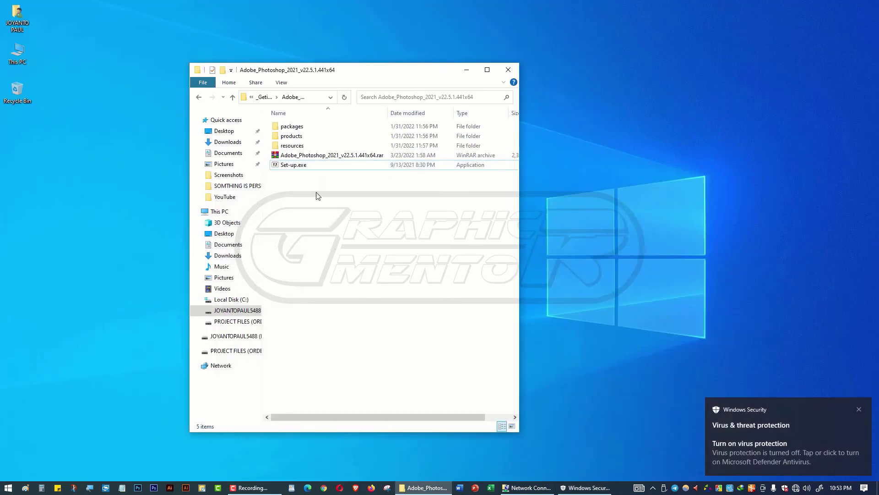
Run Set-up.exe as administrator and place the Photoshop 2021 Installer window beside the folder window.
right_click(293, 166)
click(355, 182)
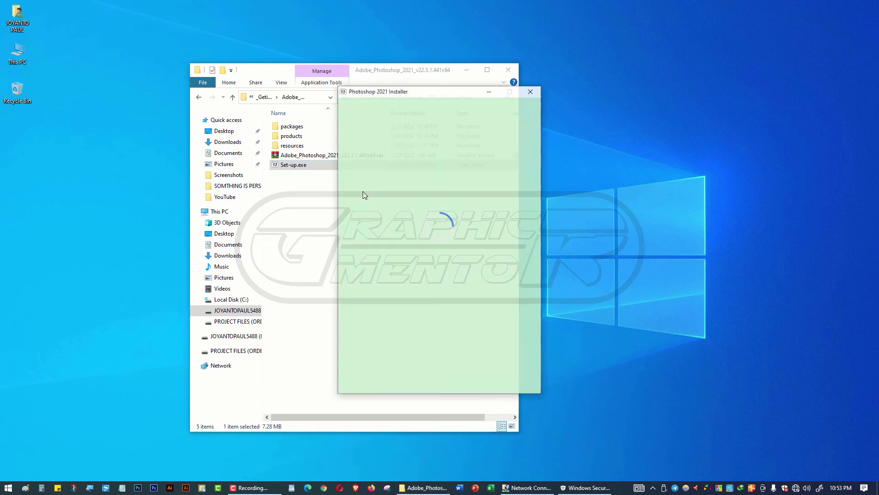
drag(421, 95, 655, 86)
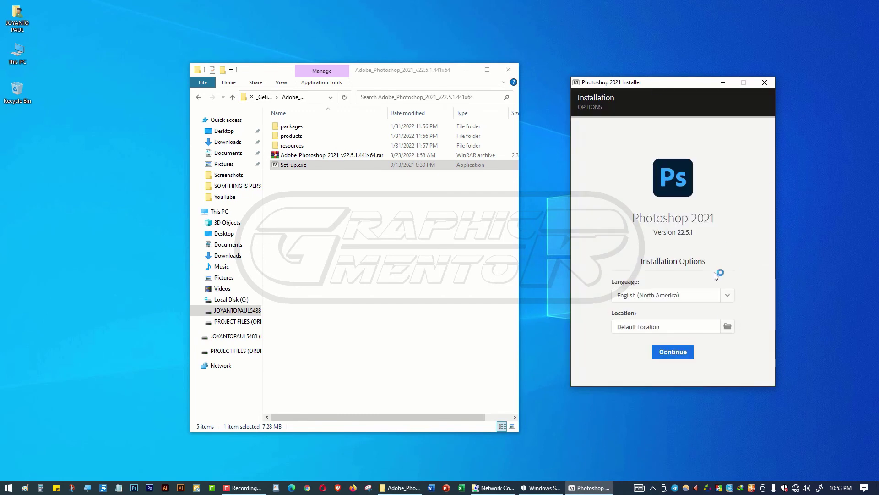
Set the Photoshop 2021 installation language to English (International), keep the default location and start the installation.
click(727, 295)
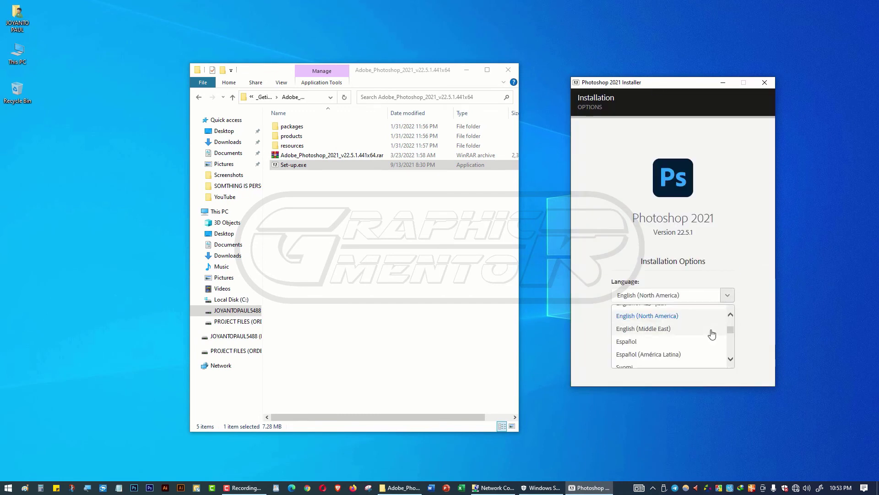
scroll(708, 351, up, 2)
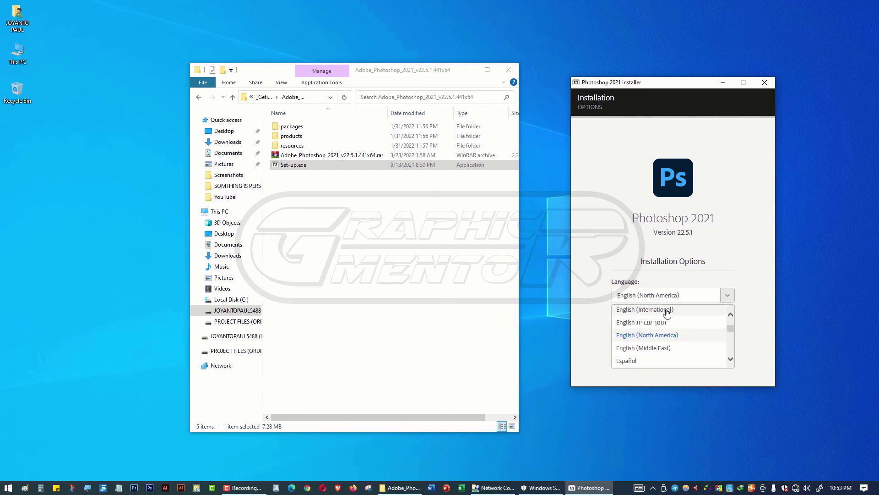
click(666, 309)
click(728, 326)
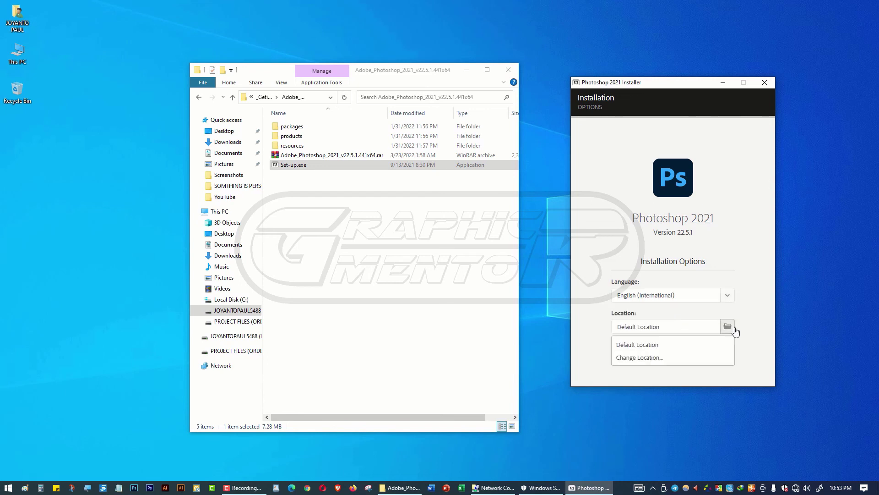
click(705, 350)
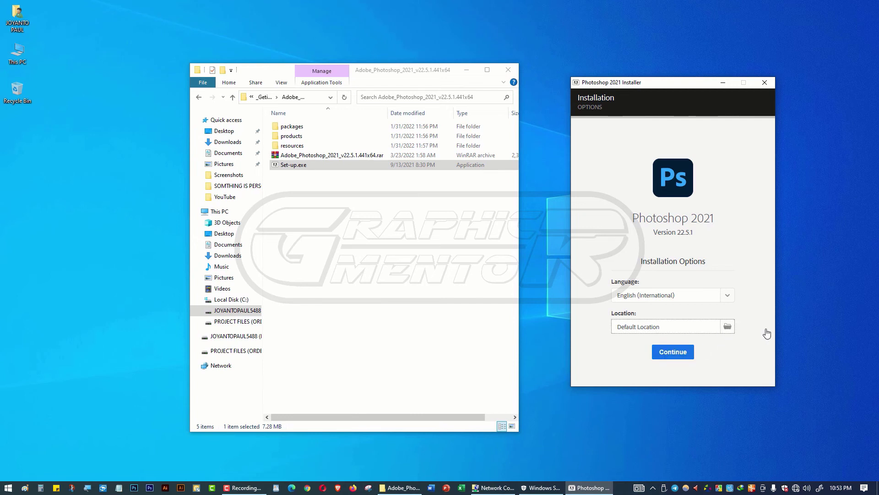
click(681, 353)
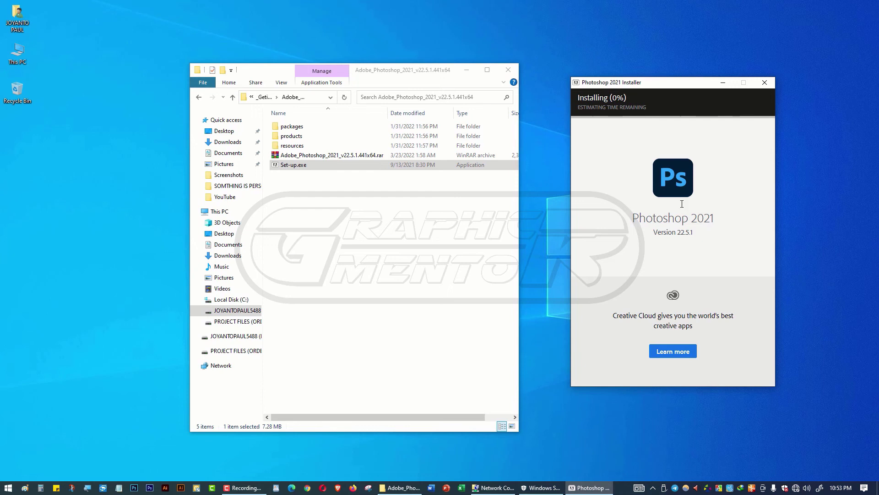
drag(687, 85, 688, 30)
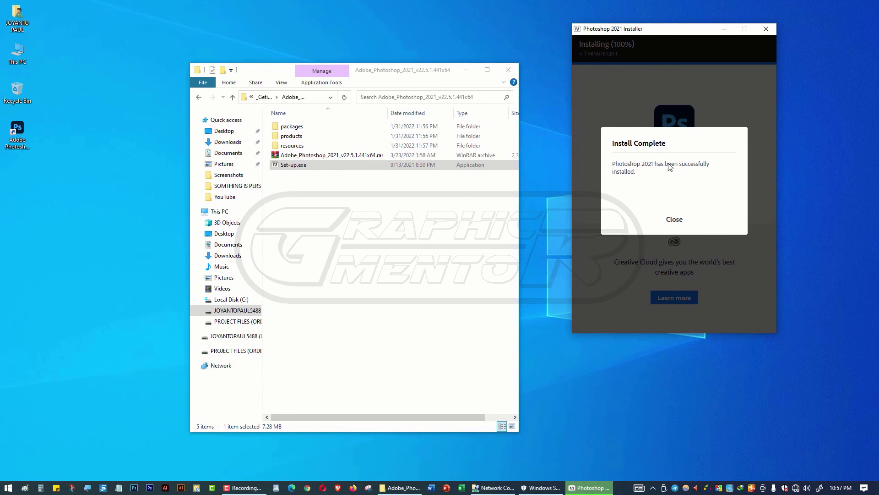
Close the completed Photoshop 2021 installer, its setup folder window and Windows Security.
click(675, 220)
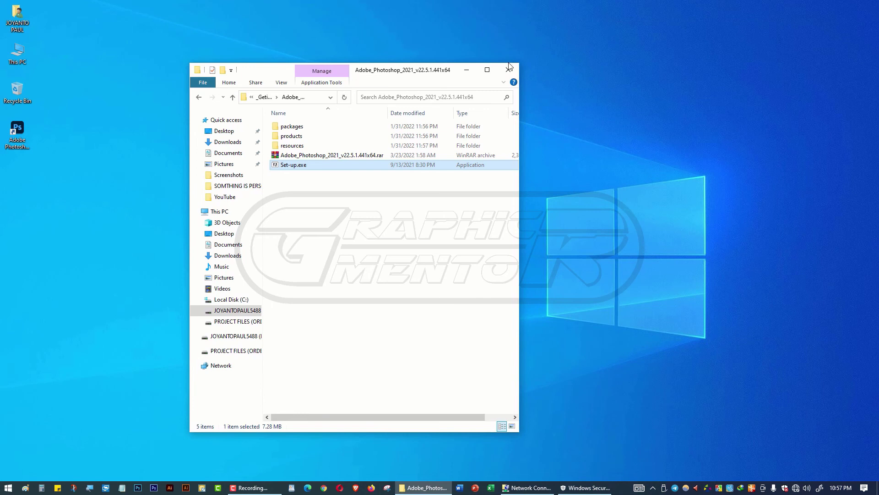
drag(448, 72, 618, 72)
click(677, 69)
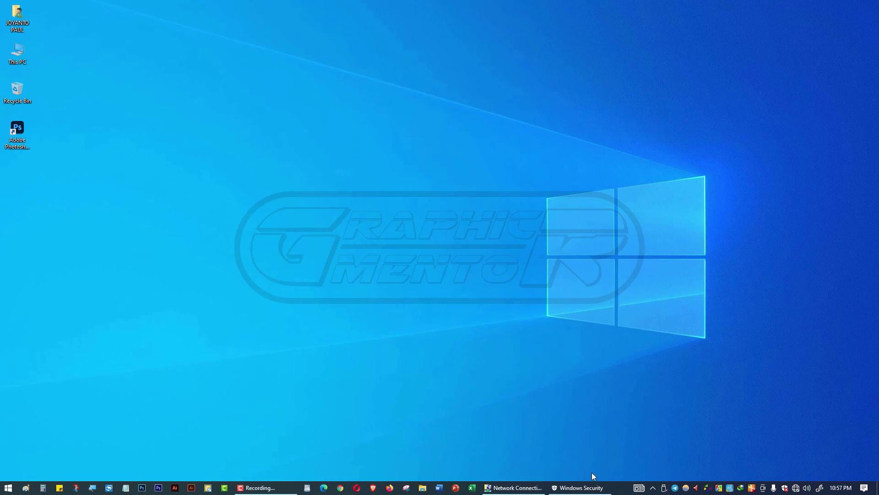
click(589, 488)
click(868, 8)
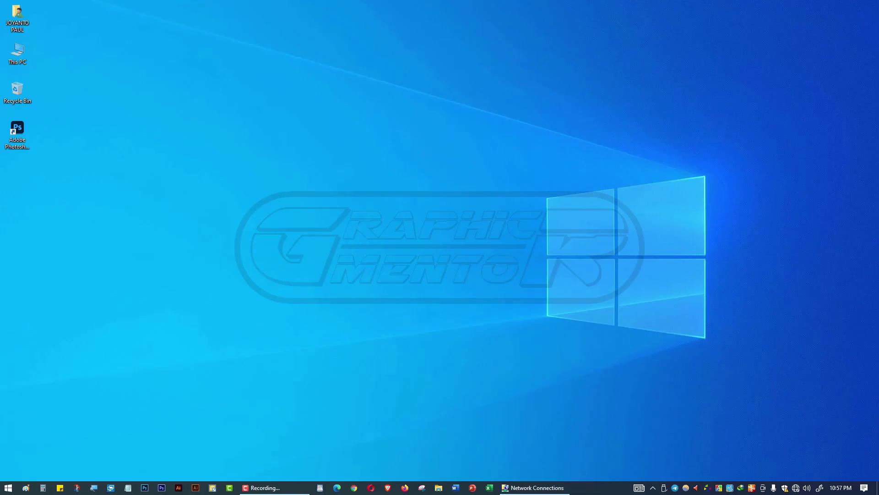
Re-enable the Ethernet network connection and close the Network Connections window.
click(536, 488)
right_click(210, 138)
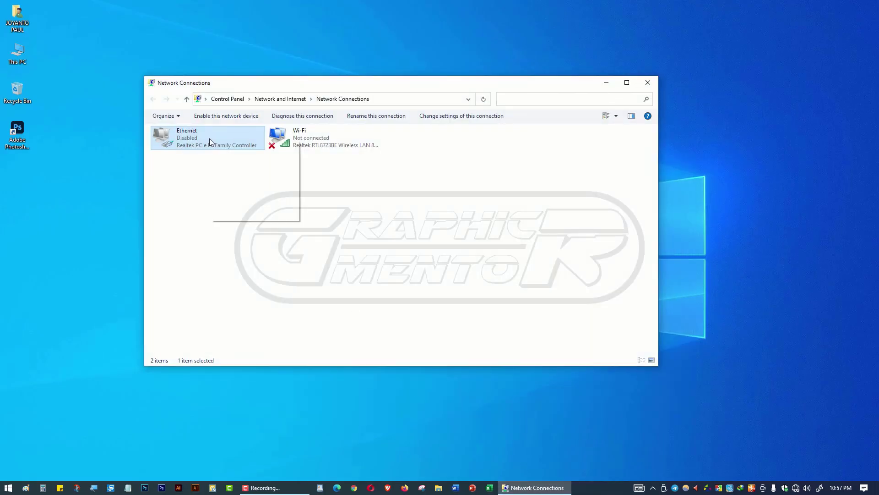
click(219, 146)
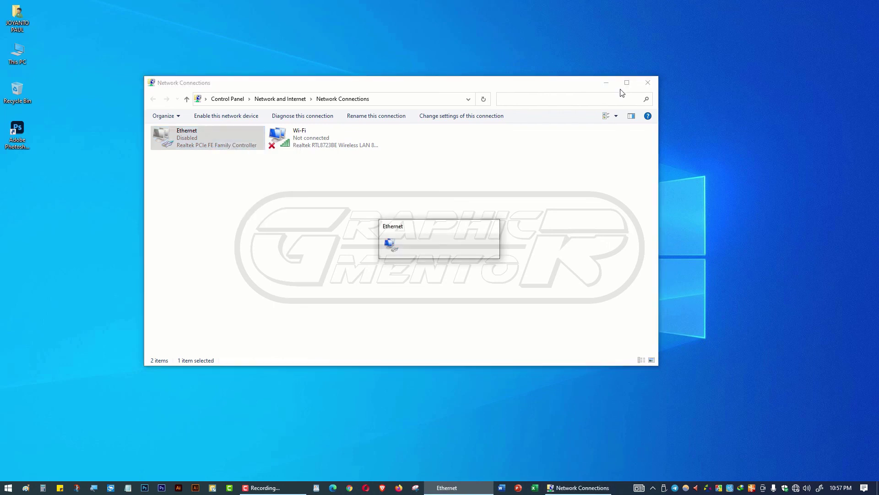
click(654, 84)
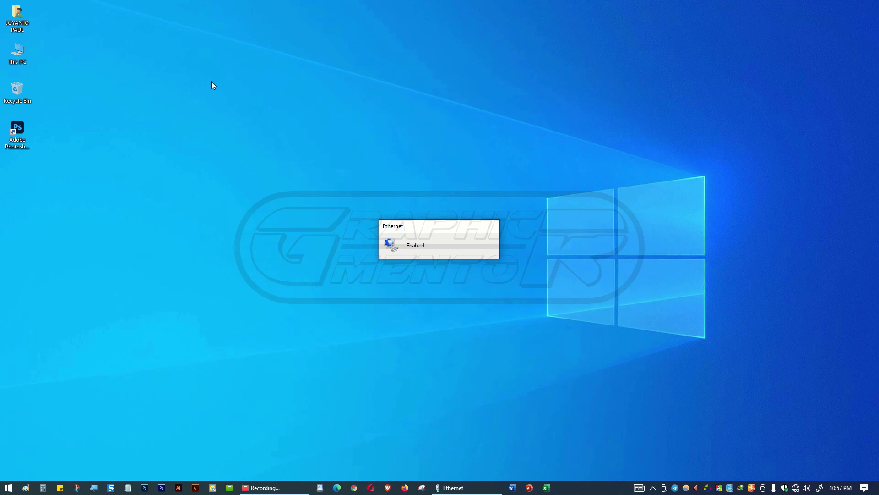
Refresh the desktop and dismiss the MLWBD Official news notification.
right_click(218, 84)
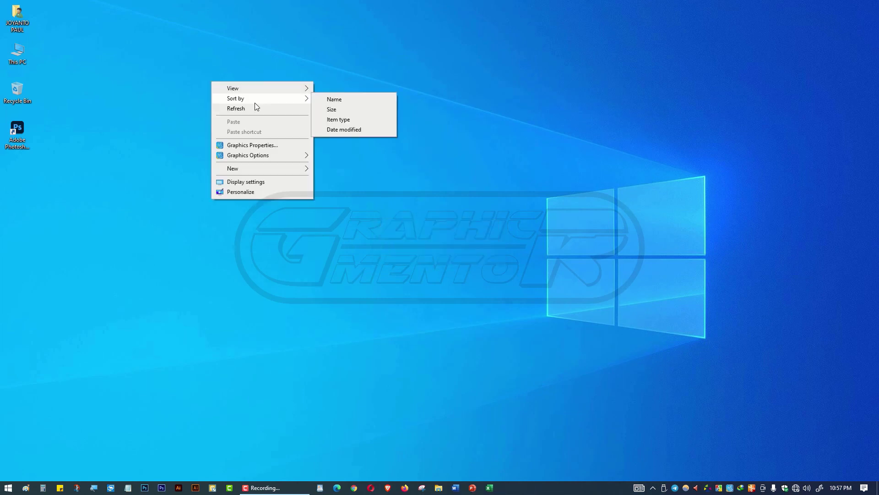
click(263, 108)
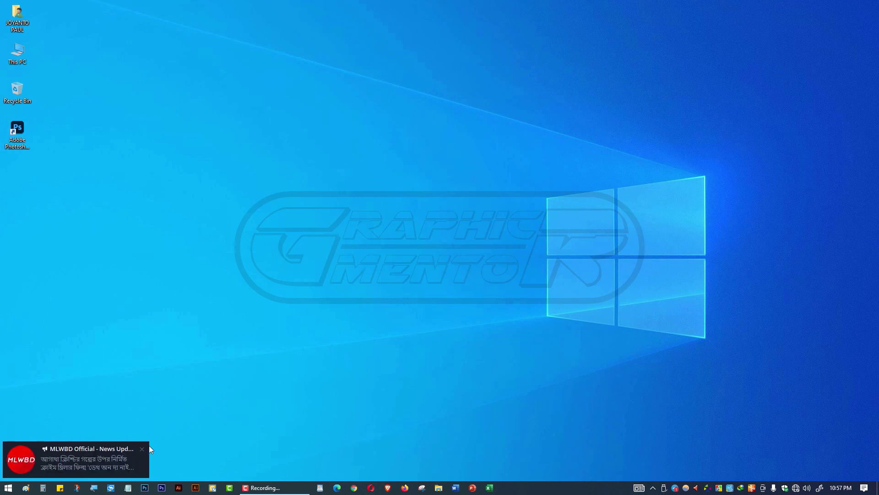
click(142, 449)
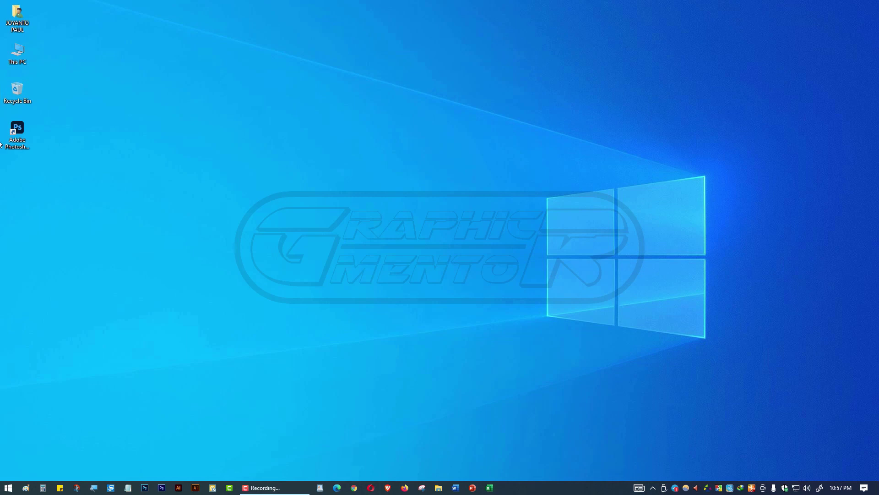
drag(13, 134, 153, 132)
right_click(156, 131)
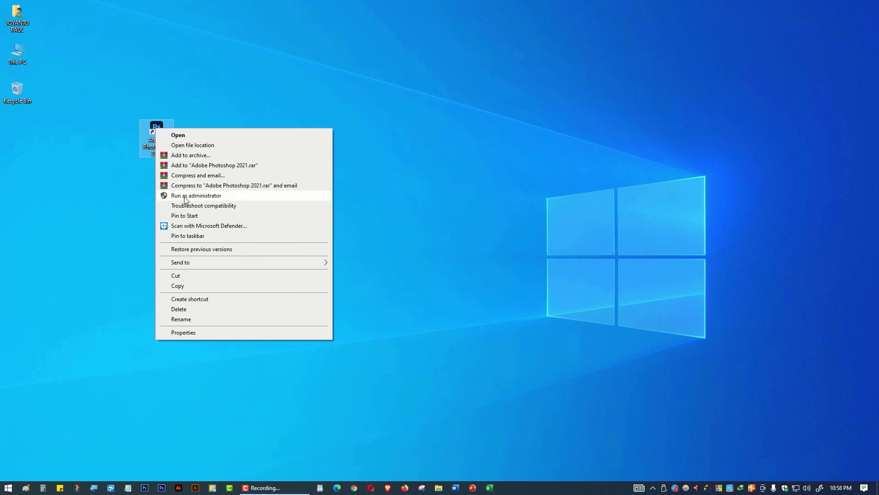
click(359, 68)
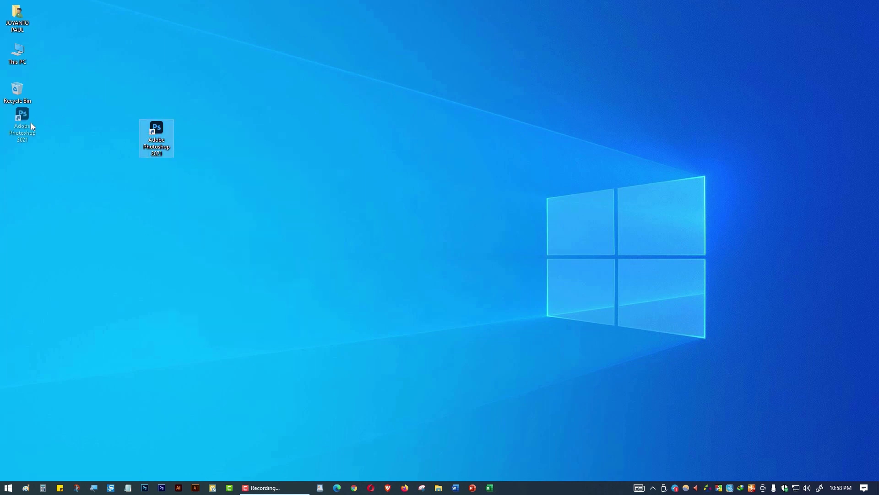
drag(31, 122, 32, 124)
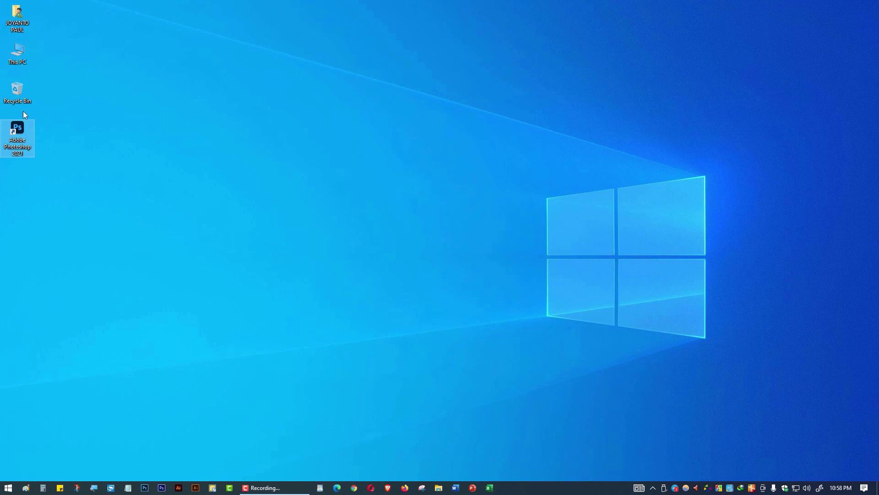
right_click(285, 138)
click(316, 163)
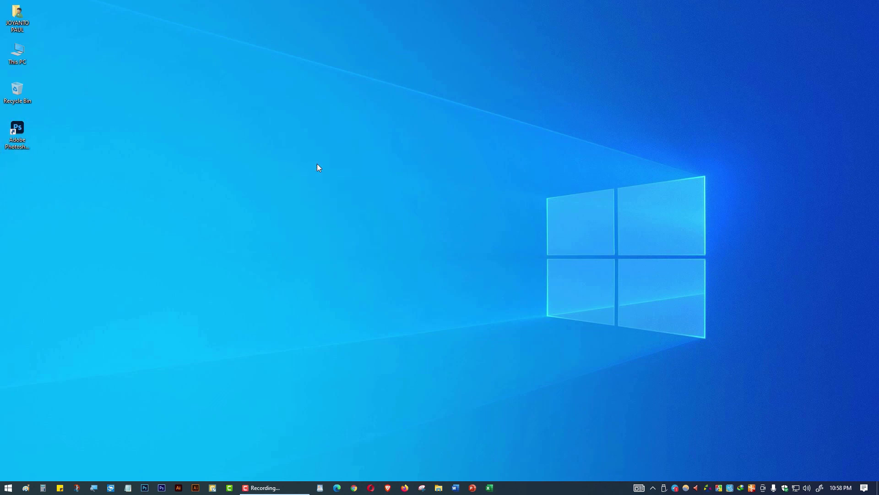